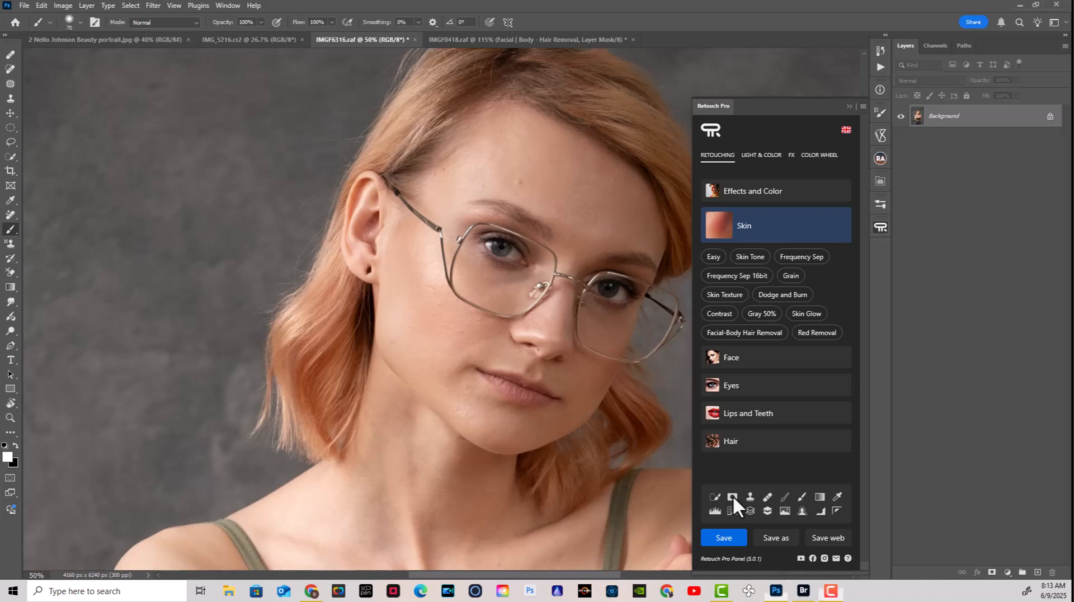
- Duplicate the Background layer and add a white layer mask to the copy
key("ctrl+j")
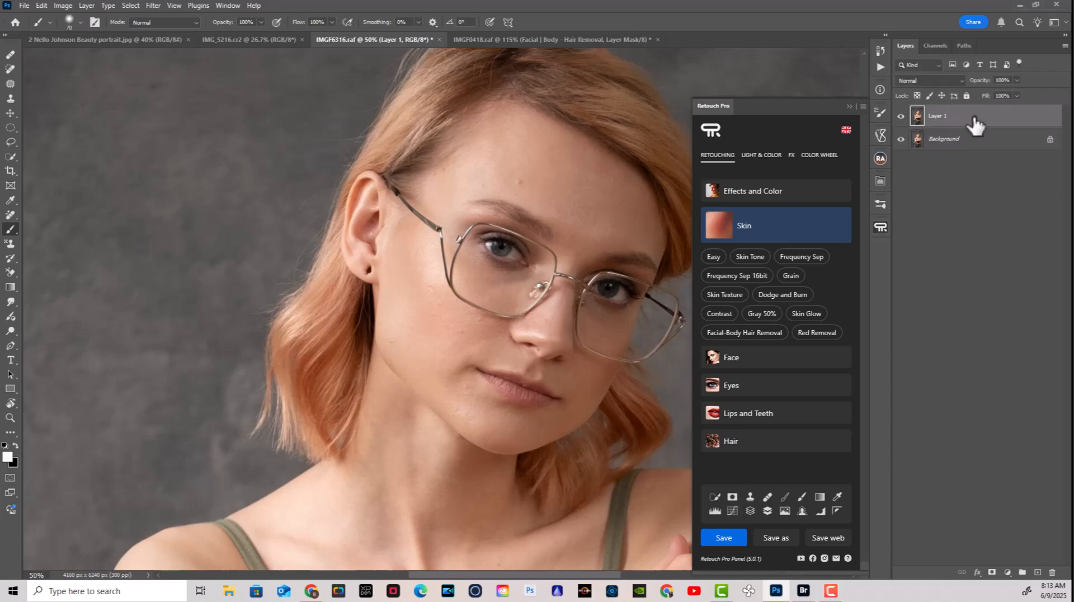
left_click(732, 495)
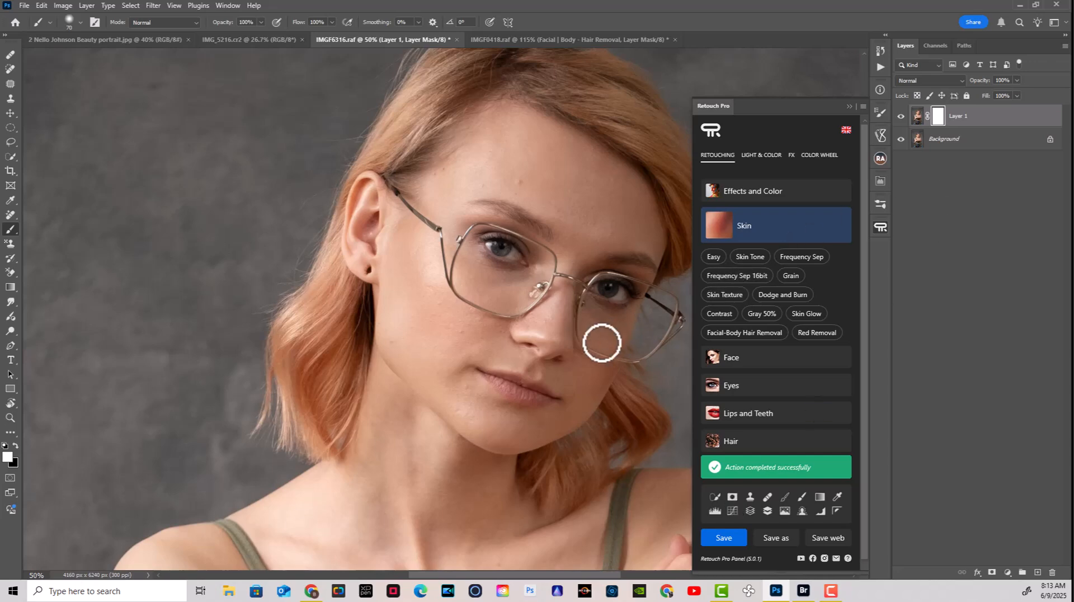
- Paint black over the glasses lens on the viewer's left in Quick Mask mode and convert the mask to a selection
key("q")
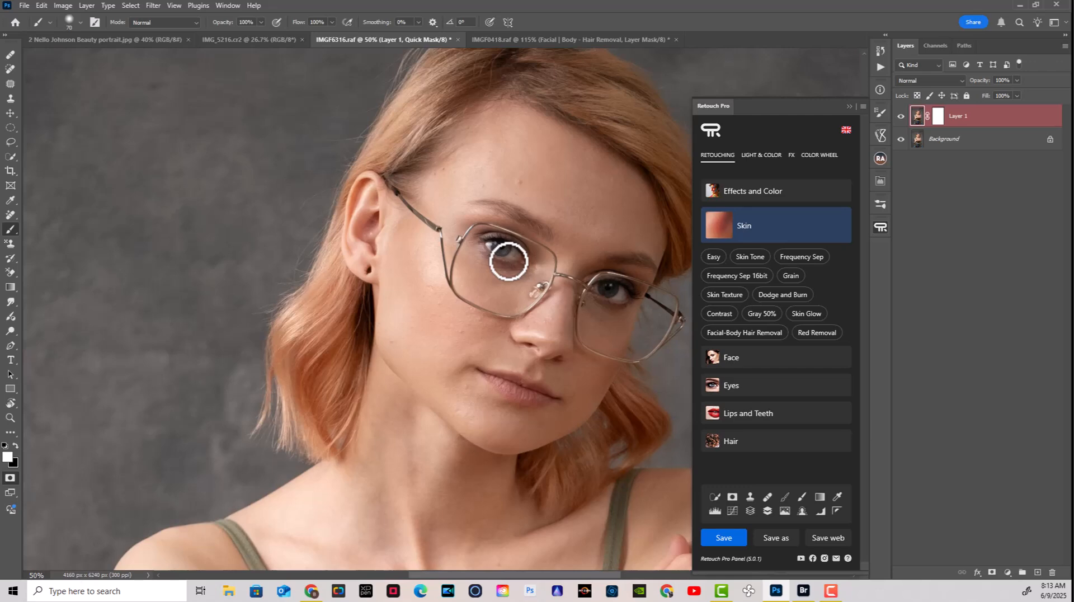
key("x")
mouse_move(500, 261)
left_mouse_down()
mouse_move(473, 245)
mouse_move(483, 228)
mouse_move(546, 270)
mouse_move(461, 257)
mouse_move(492, 296)
mouse_move(505, 265)
mouse_move(471, 293)
mouse_move(511, 308)
mouse_move(505, 265)
mouse_move(458, 287)
mouse_move(476, 254)
left_mouse_up()
key("q")
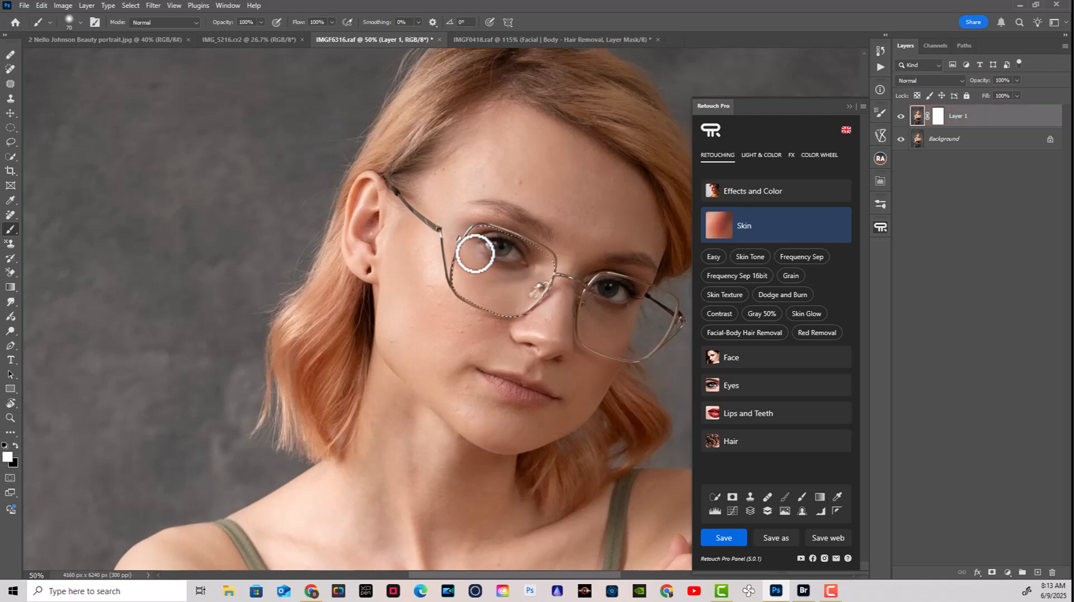
- Switch to the Quick Selection tool and deselect the lens area
right_click(475, 228)
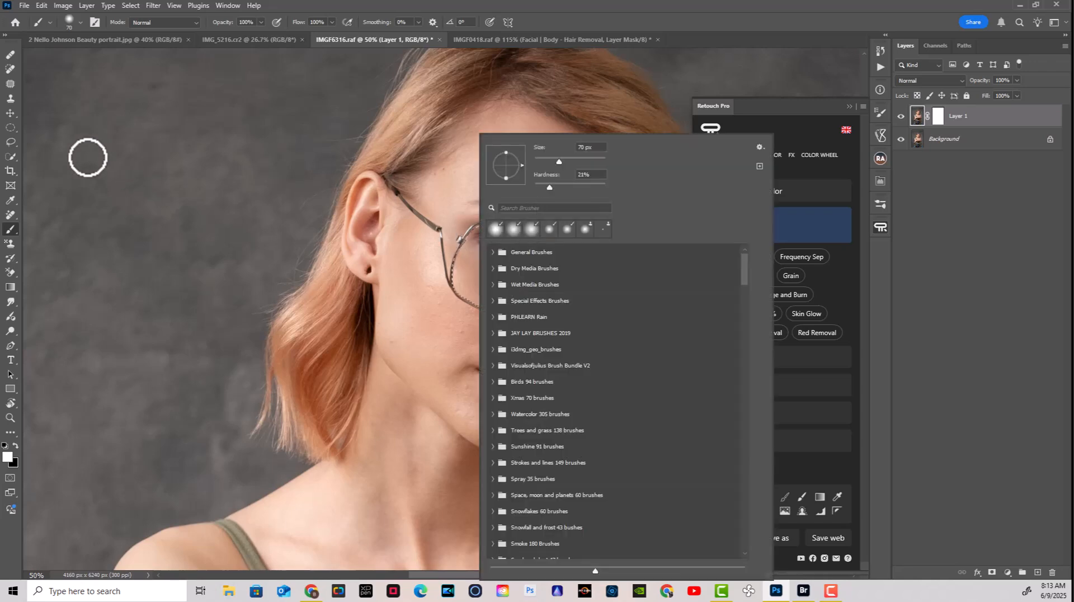
left_click(12, 156)
right_click(455, 211)
left_click(473, 218)
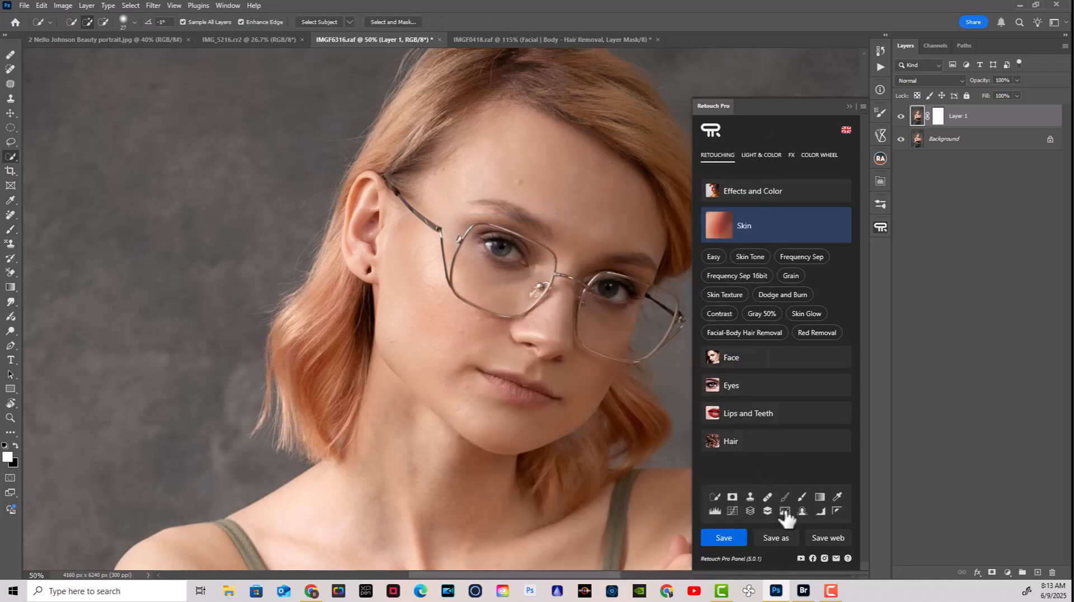
- Delete the masked Layer 1 and duplicate the Background layer again
left_click(749, 498)
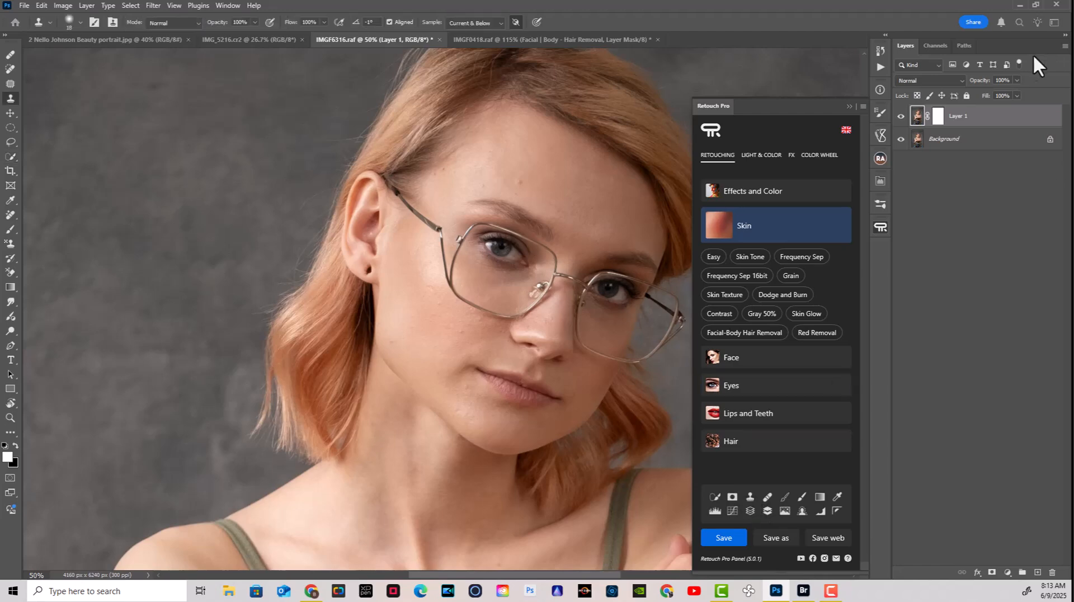
left_click_drag(922, 117, 1051, 572)
key("ctrl+z")
- Enlarge the Healing Brush and retouch the forehead mole in Lighten mode using nearby sampled skin
left_click(752, 499)
left_click(767, 497)
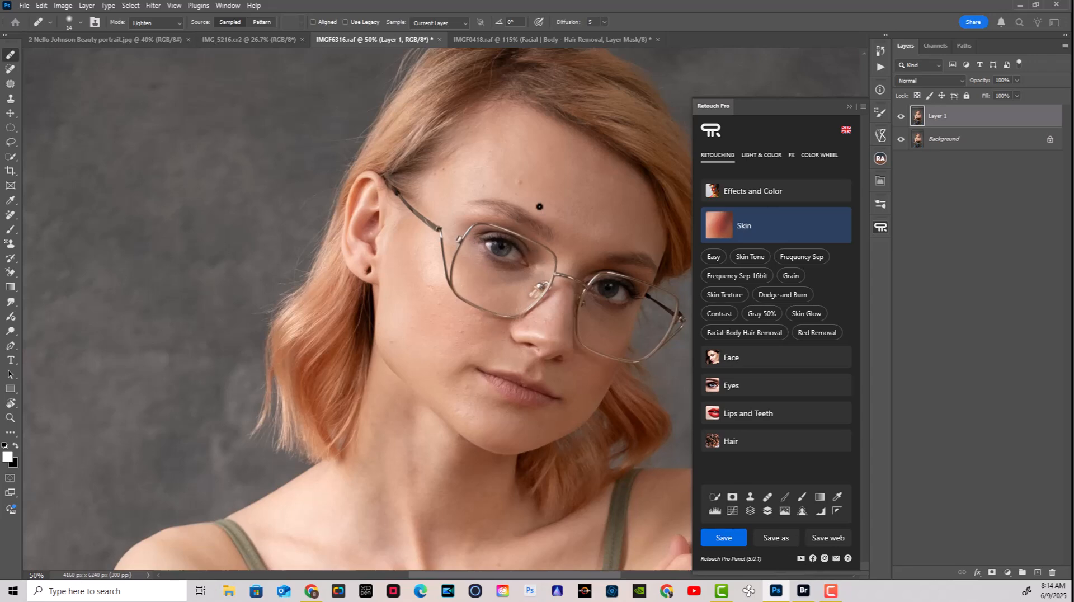
key("alt")
left_click(521, 183, "alt")
left_click(537, 202, "alt")
right_click(550, 196)
right_click(602, 206)
left_click(542, 200, "alt")
left_click_drag(531, 192, 523, 184)
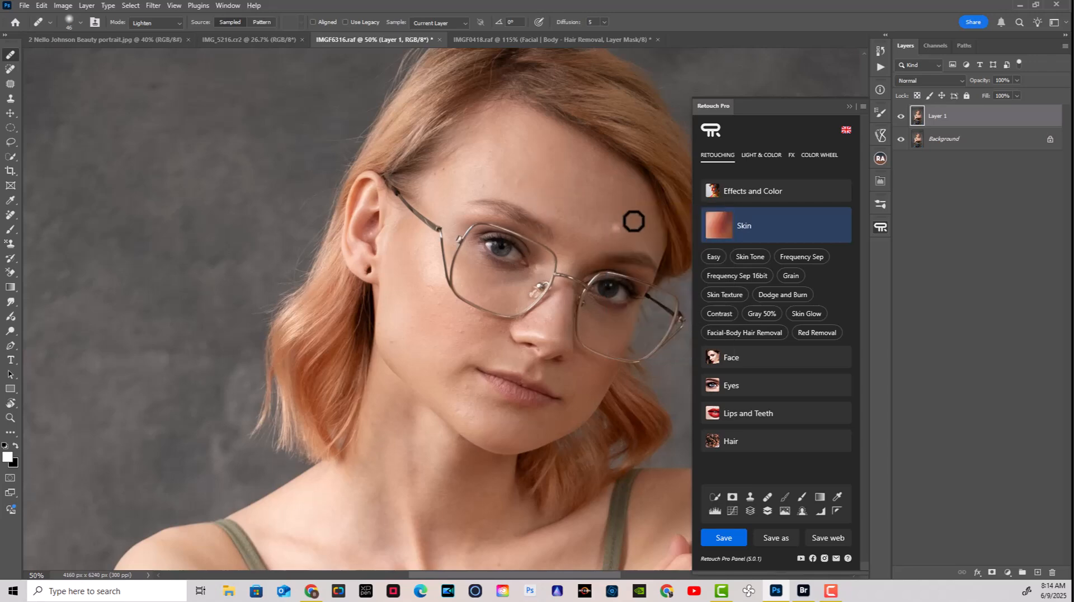
- Set the Healing Brush mode to Normal and heal the blemishes on the forehead and near the temple
left_click(155, 22)
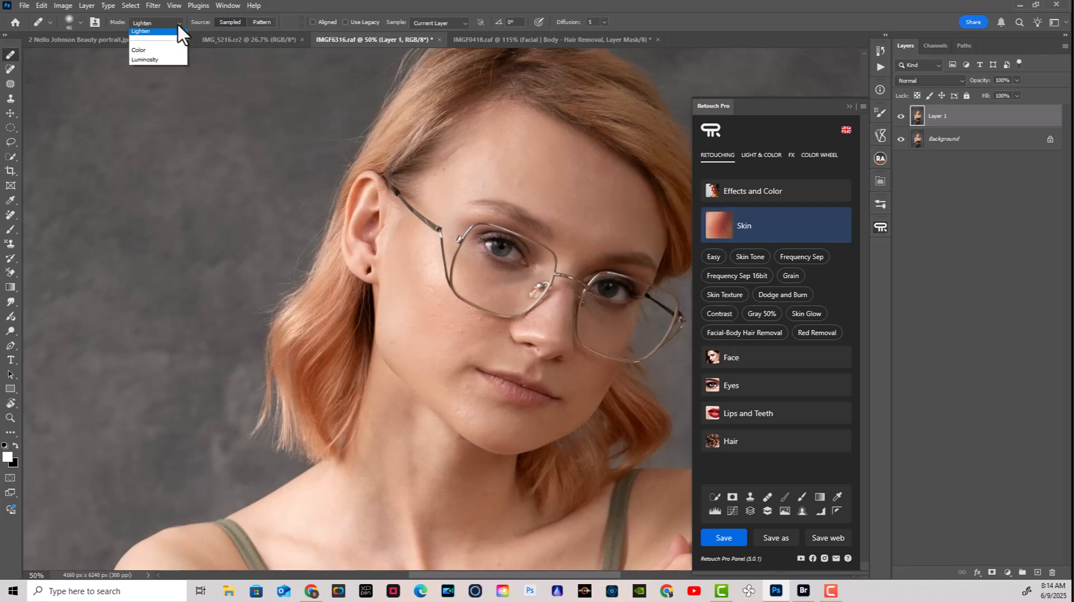
left_click(175, 34)
left_click(536, 199, "alt")
left_click(521, 183)
left_click(477, 175, "alt")
left_click(477, 175)
left_click(453, 176, "alt")
left_click(441, 172)
left_click(441, 190, "alt")
left_click(438, 178)
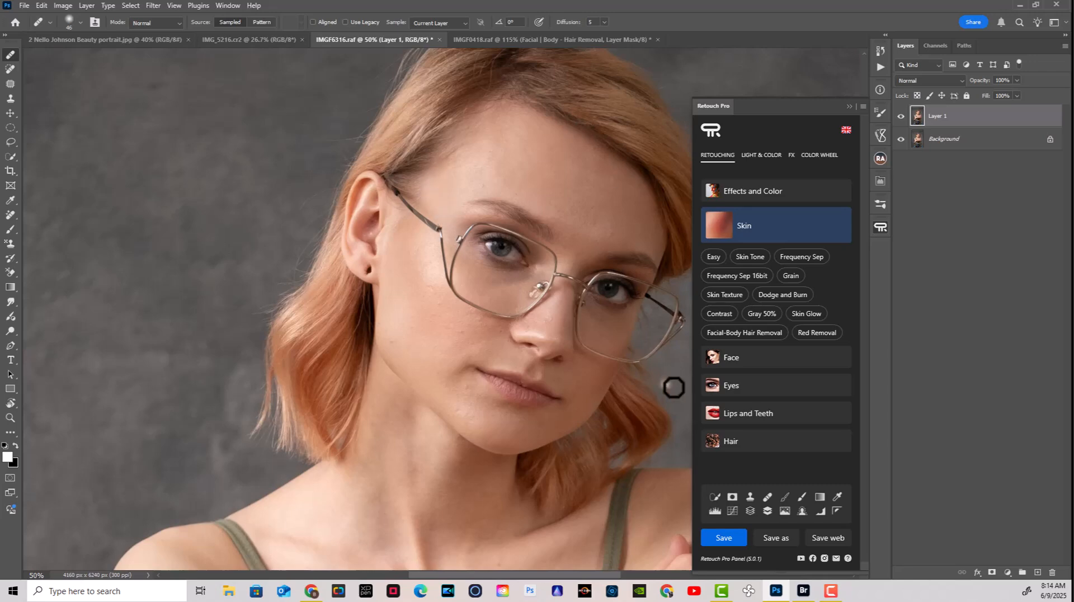
- Paint a black patch and a white spot on the forehead of Layer 1 with the Brush tool
left_click(788, 510)
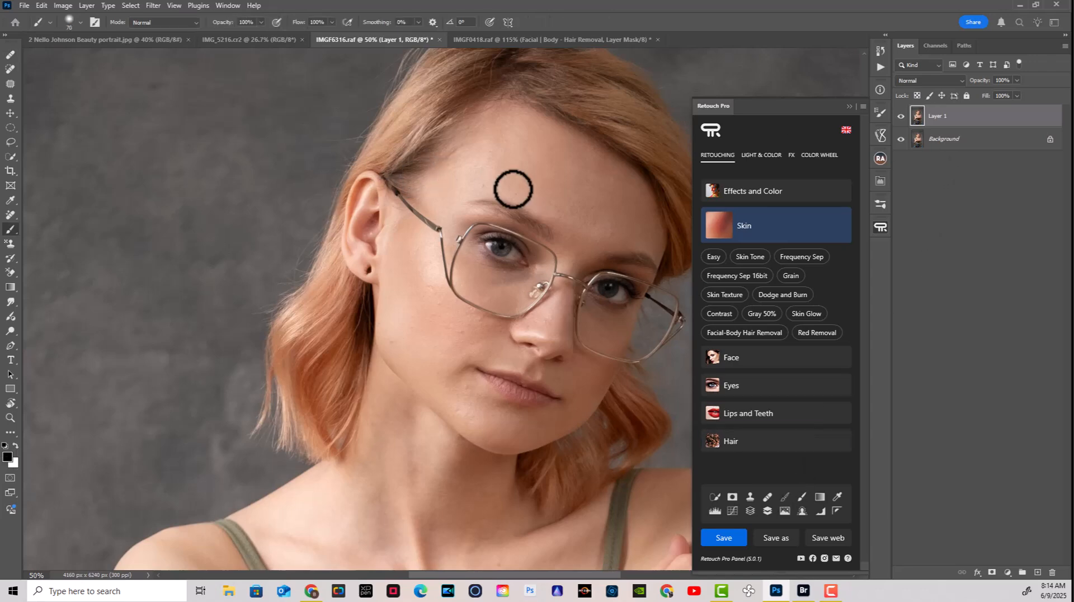
left_click_drag(541, 177, 573, 208)
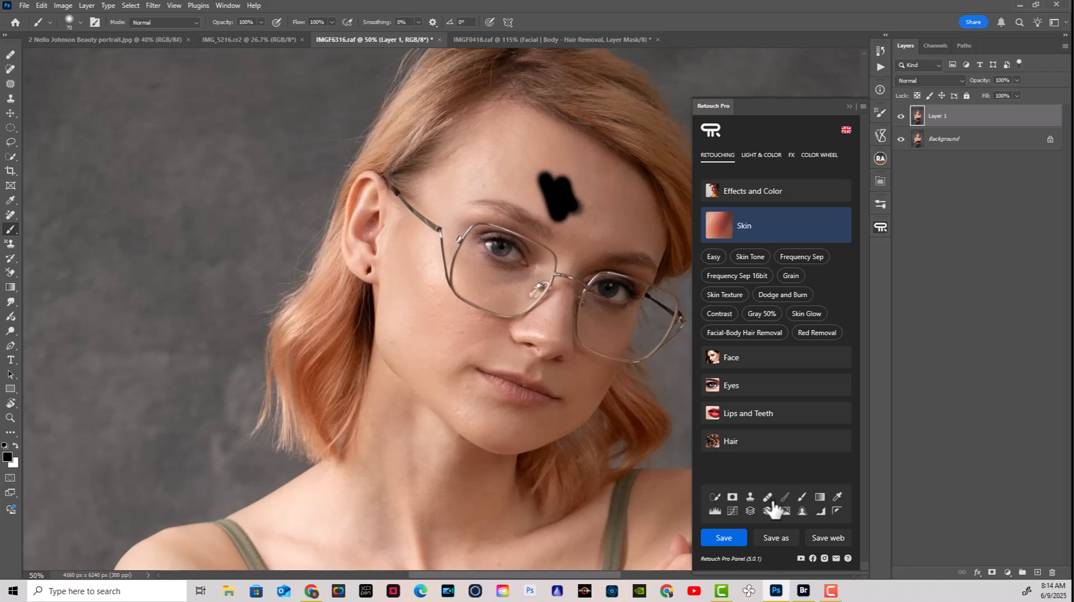
key("x")
left_click_drag(607, 228, 610, 220)
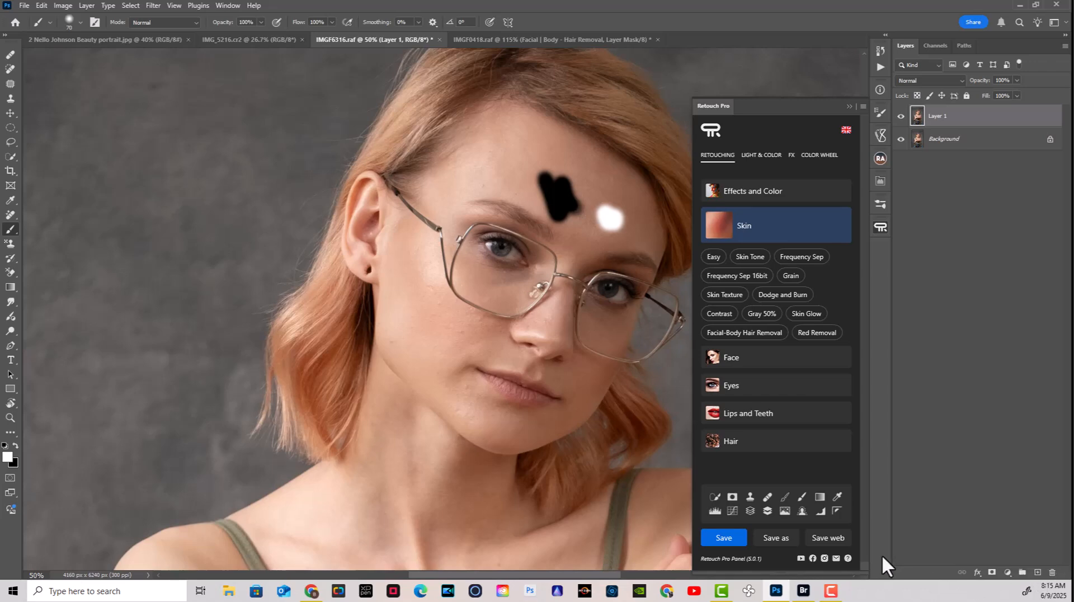
- Add a new empty layer above Layer 1 and set its blend mode to Soft Light
left_click(1036, 572)
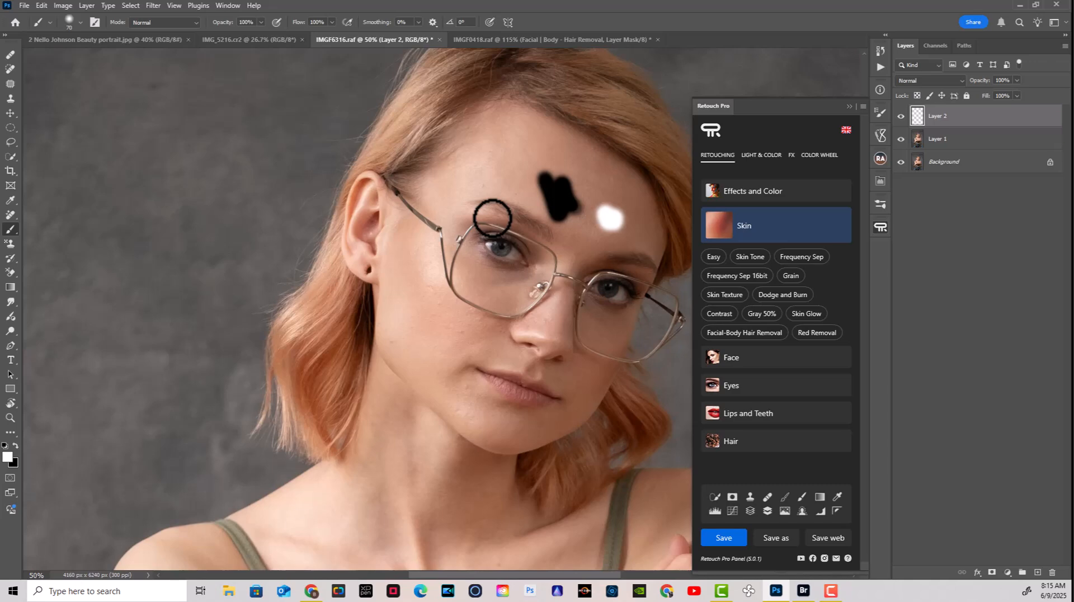
left_click(927, 79)
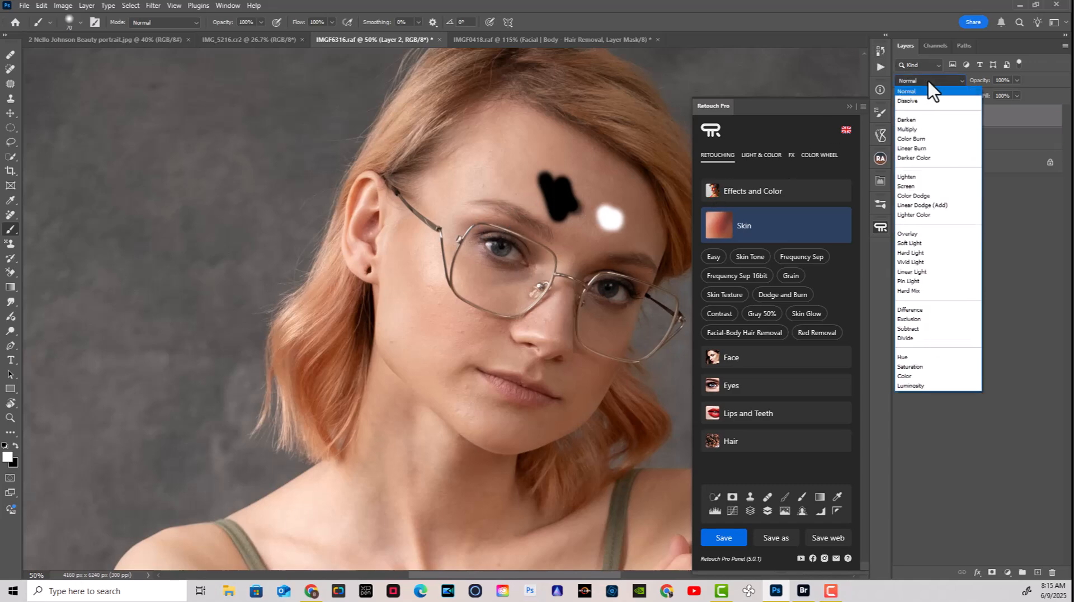
left_click(1007, 121)
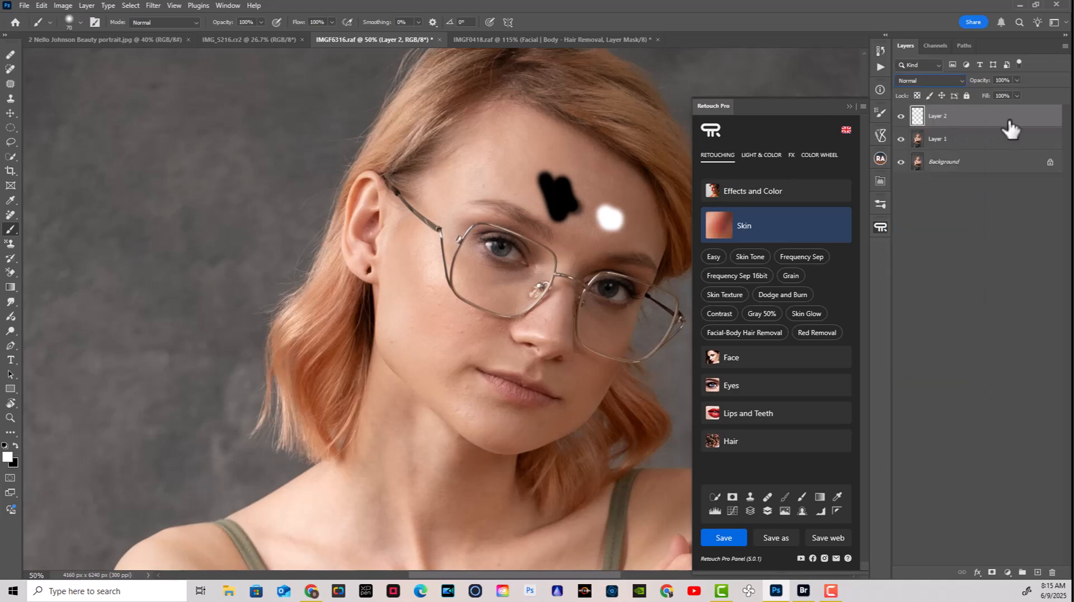
left_click(947, 81)
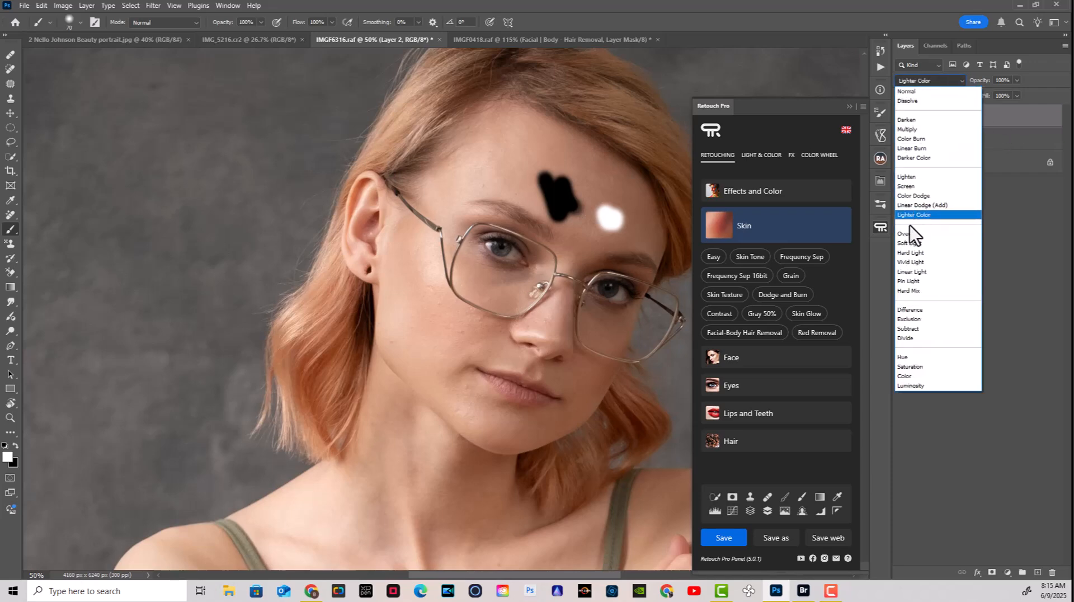
left_click(906, 243)
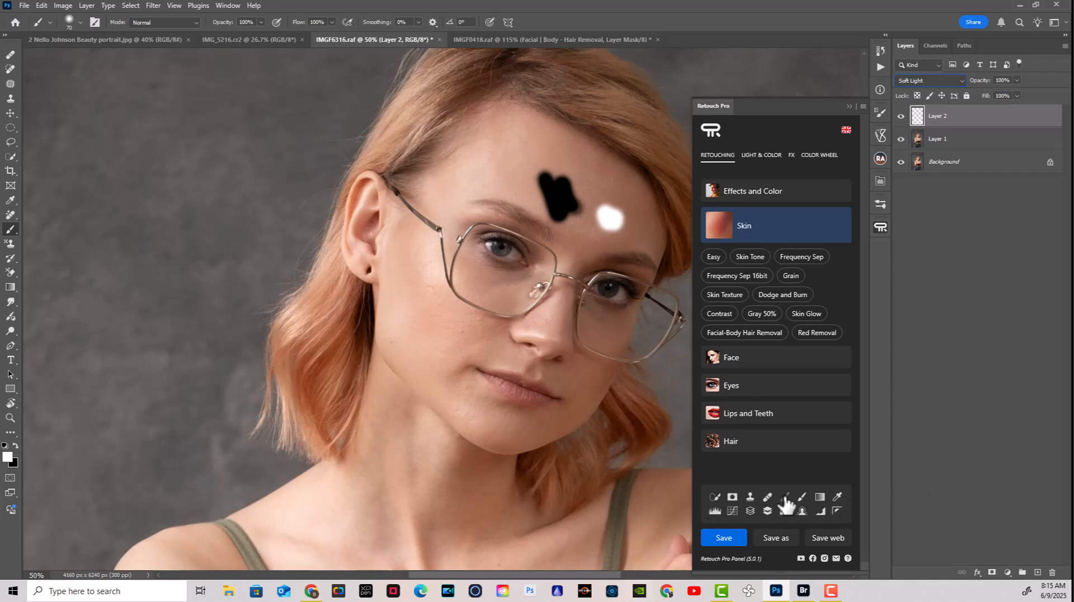
- Set the brush opacity to 17%, dab white over the eyebrow on Layer 2 and swap the paint to black
left_click(260, 22)
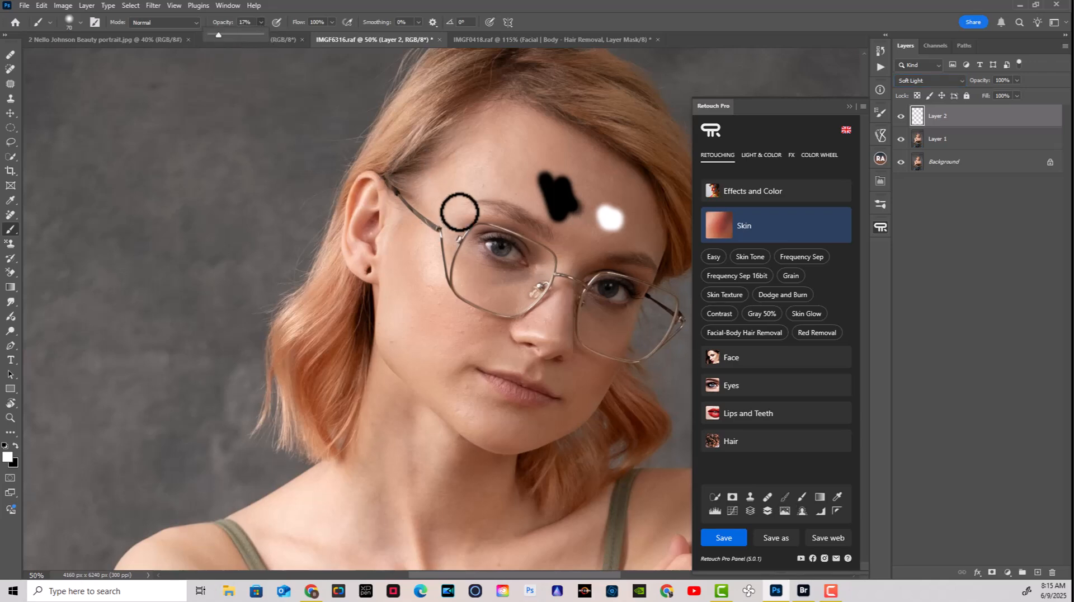
left_click(498, 206)
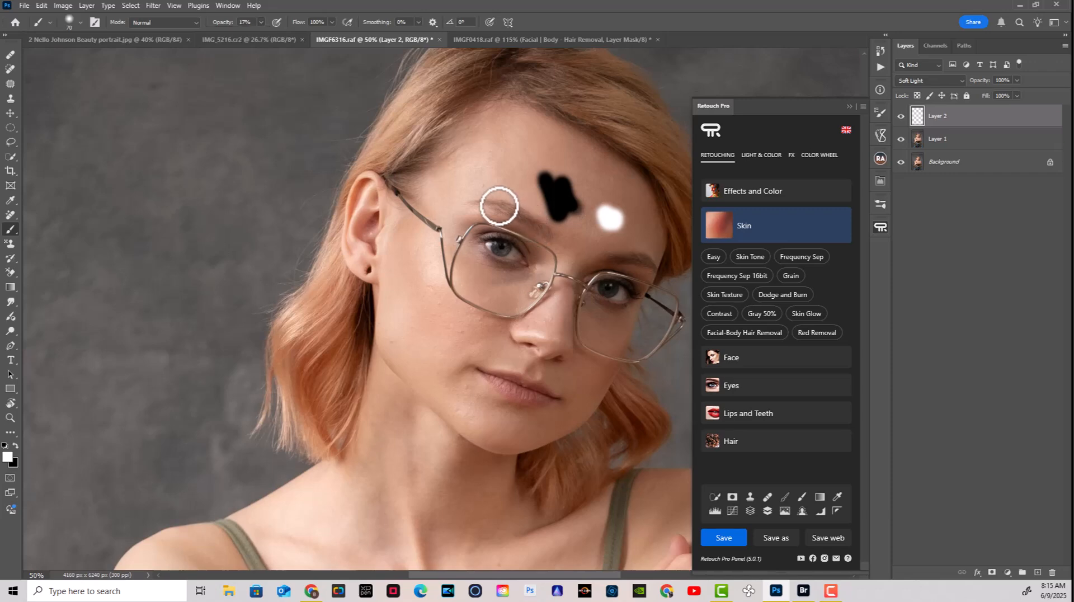
key("x")
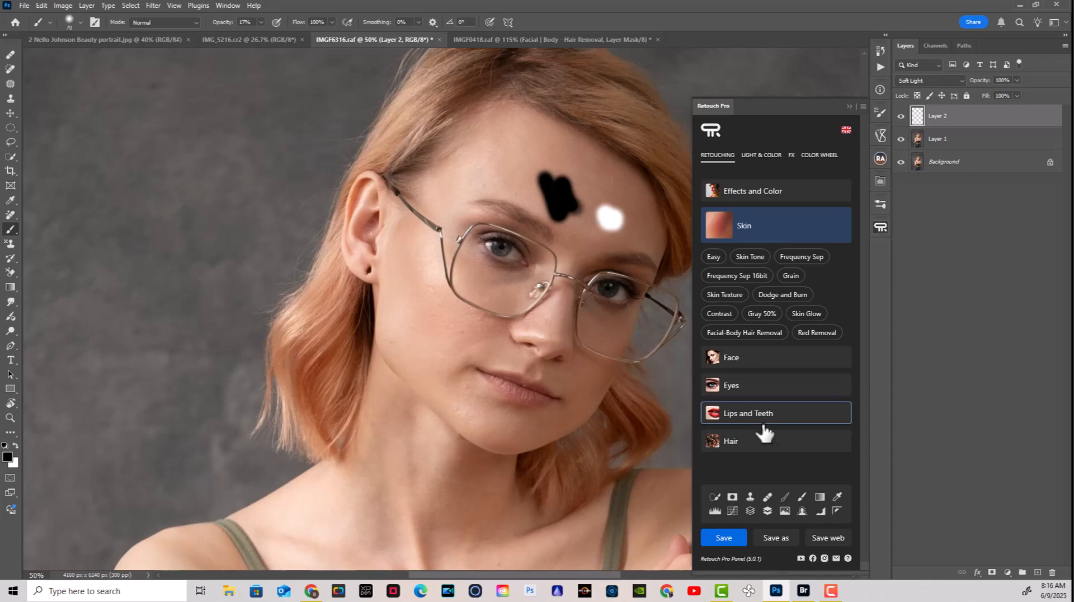
- Delete Layer 2 and revert the document history to the first Layer Via Copy state
left_click_drag(939, 114, 1051, 573)
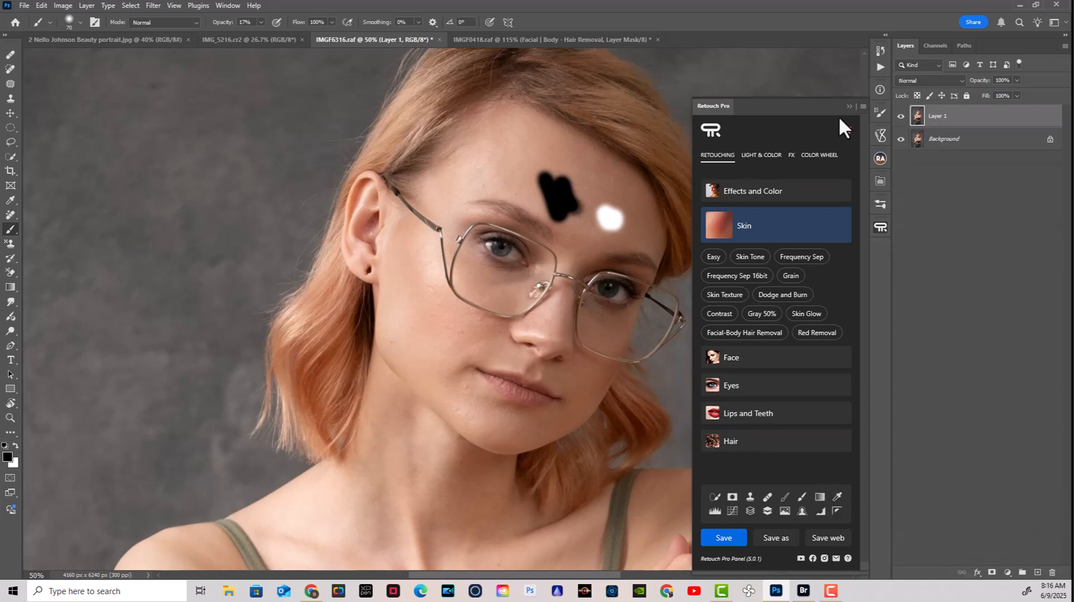
left_click(879, 50)
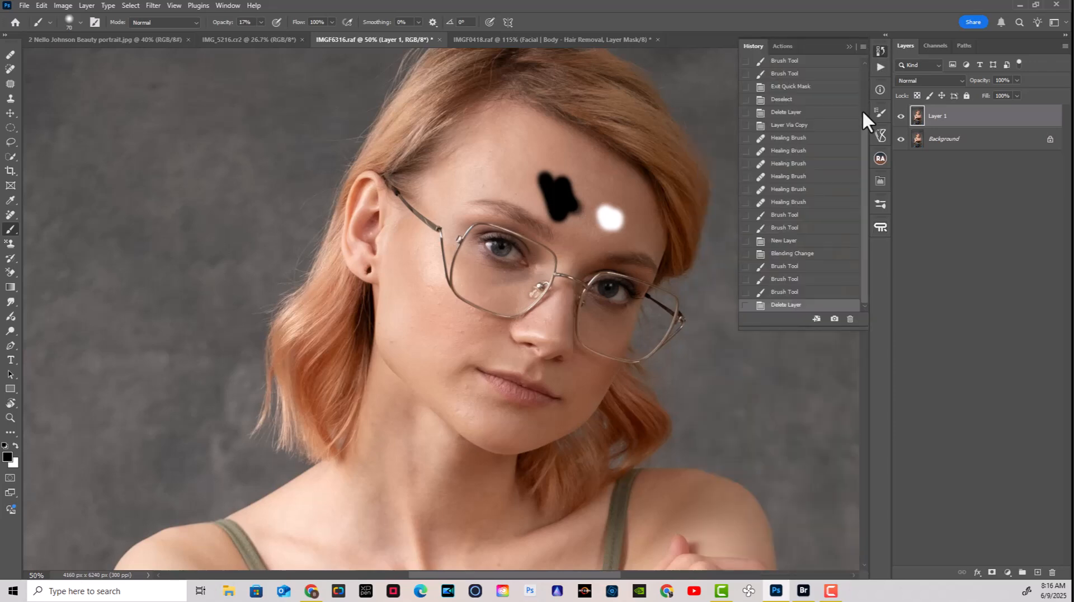
scroll(864, 103, "up", 3)
left_click(789, 112)
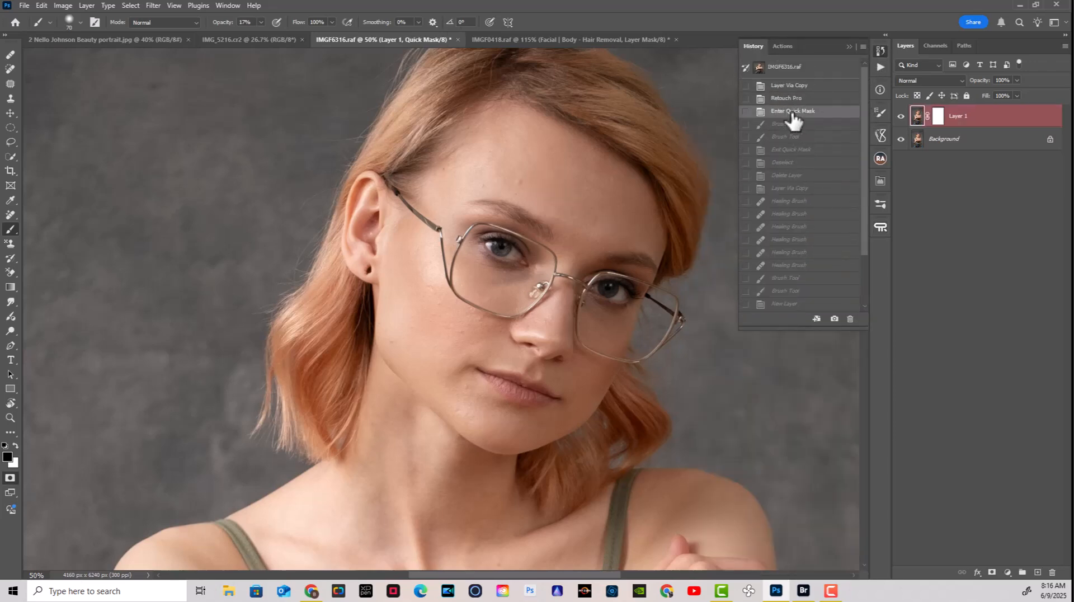
left_click(771, 87)
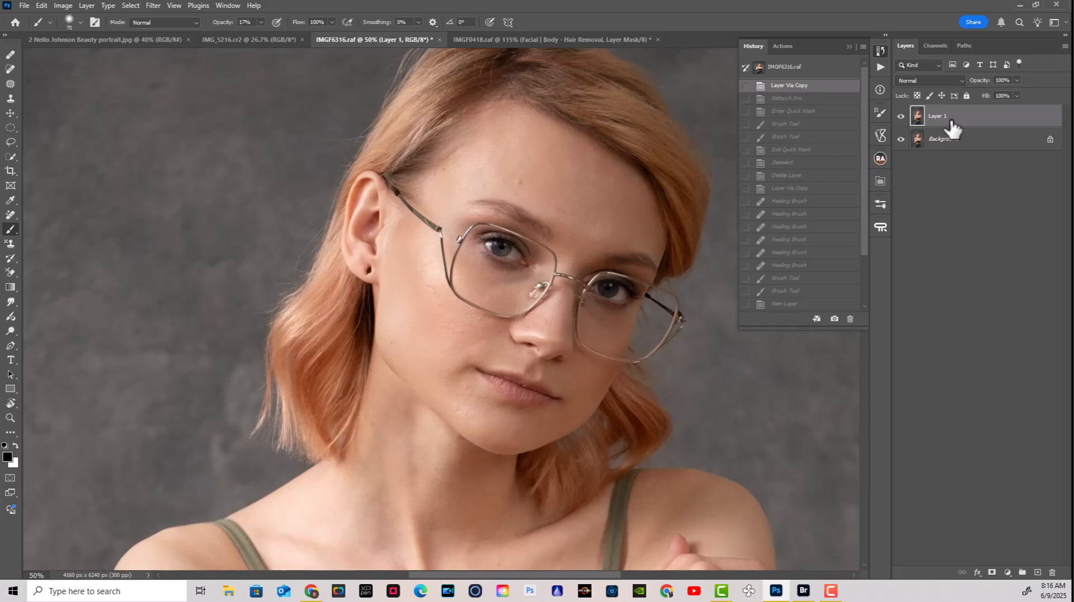
- Activate the Gradient tool, revert the history to the originally opened image and return to the Layer Via Copy state
left_click(879, 226)
left_click(820, 497)
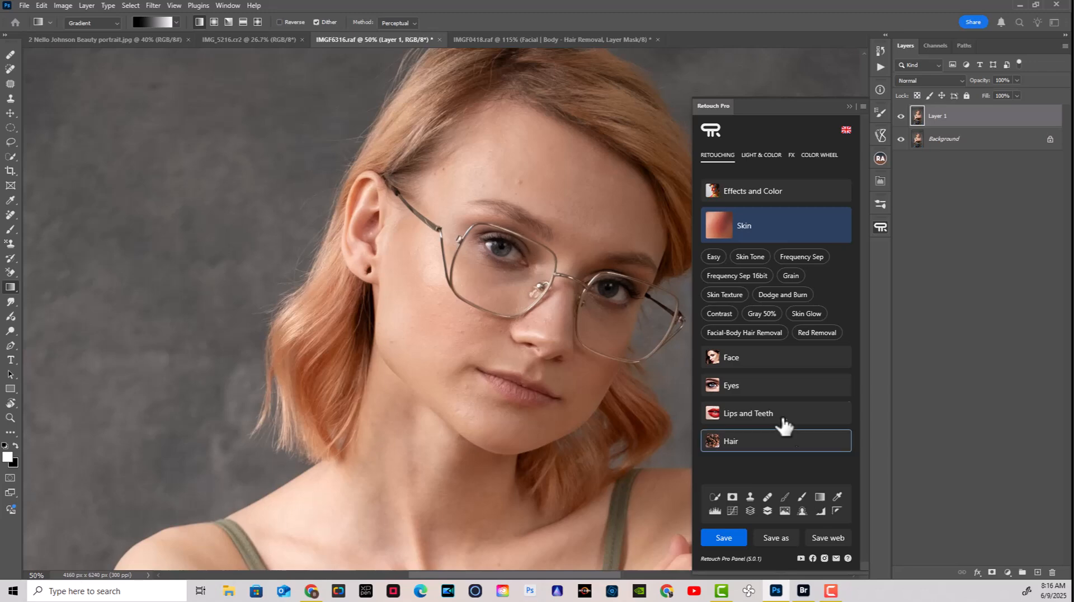
left_click(881, 51)
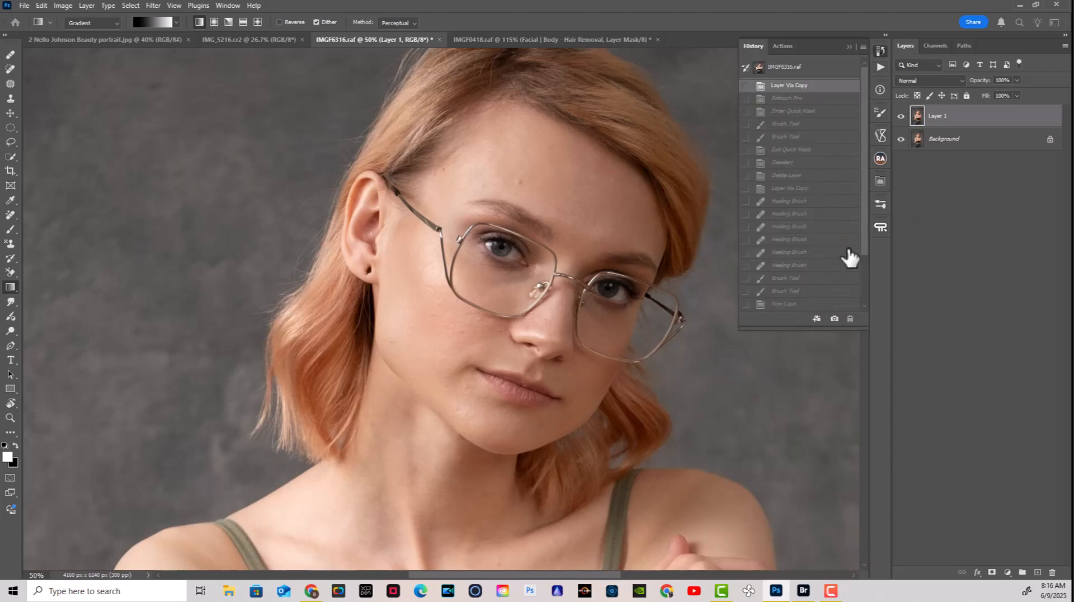
left_click_drag(866, 238, 887, 149)
left_click(794, 68)
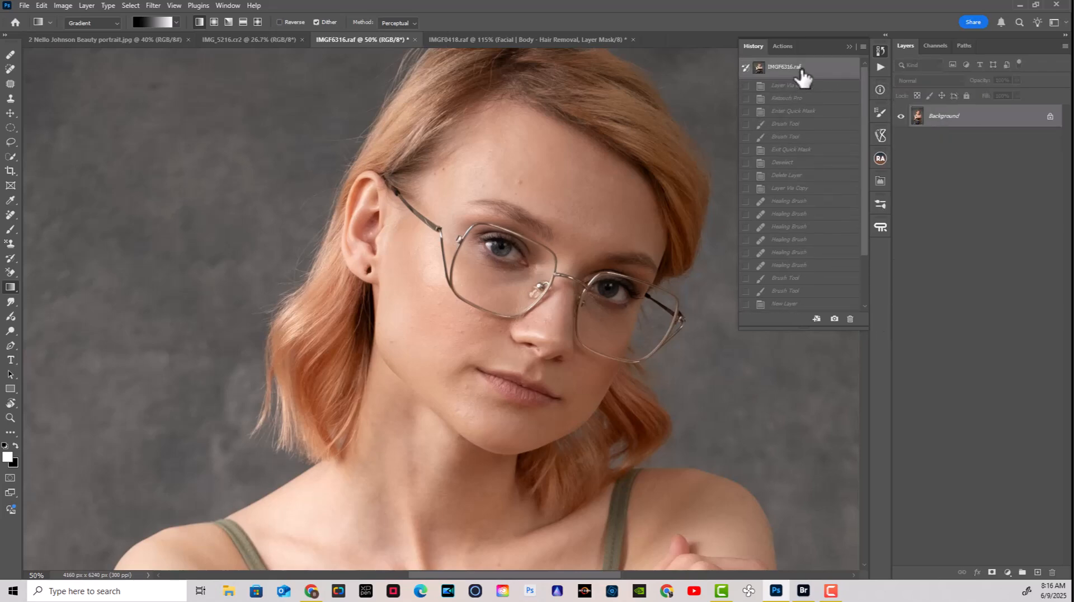
left_click(788, 85)
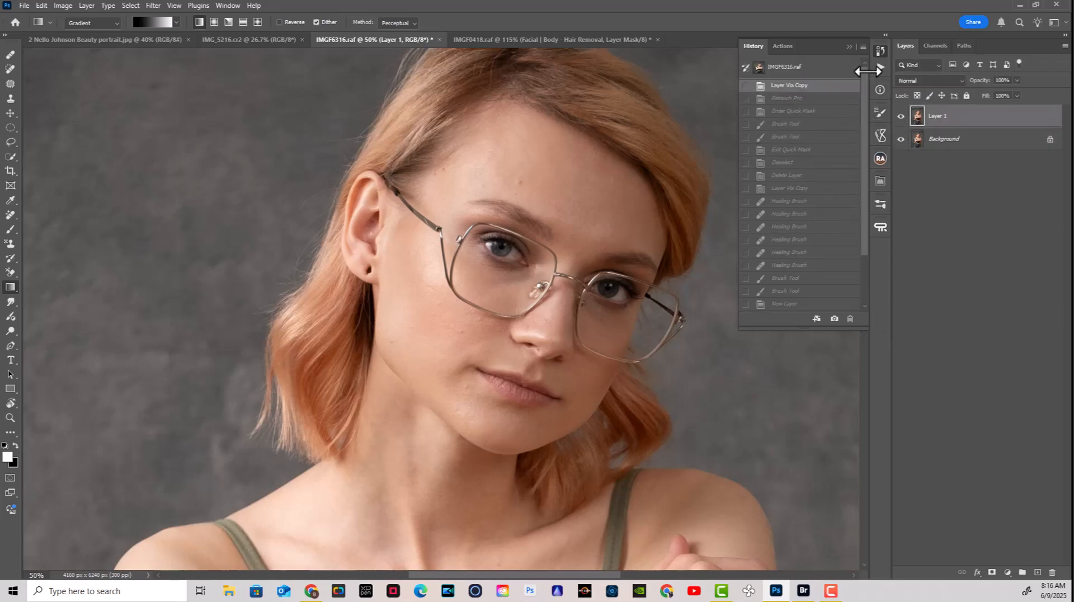
- Sample a skin tone from the forehead as the foreground colour with the Eyedropper
left_click(879, 227)
left_click(837, 496)
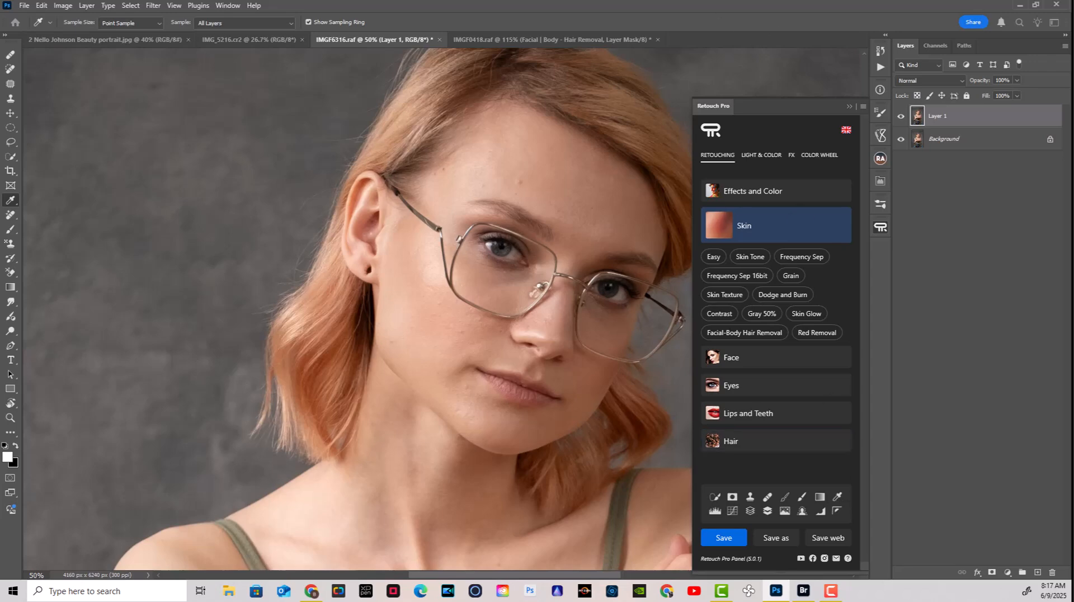
left_click(463, 231)
left_click(510, 161)
key("b")
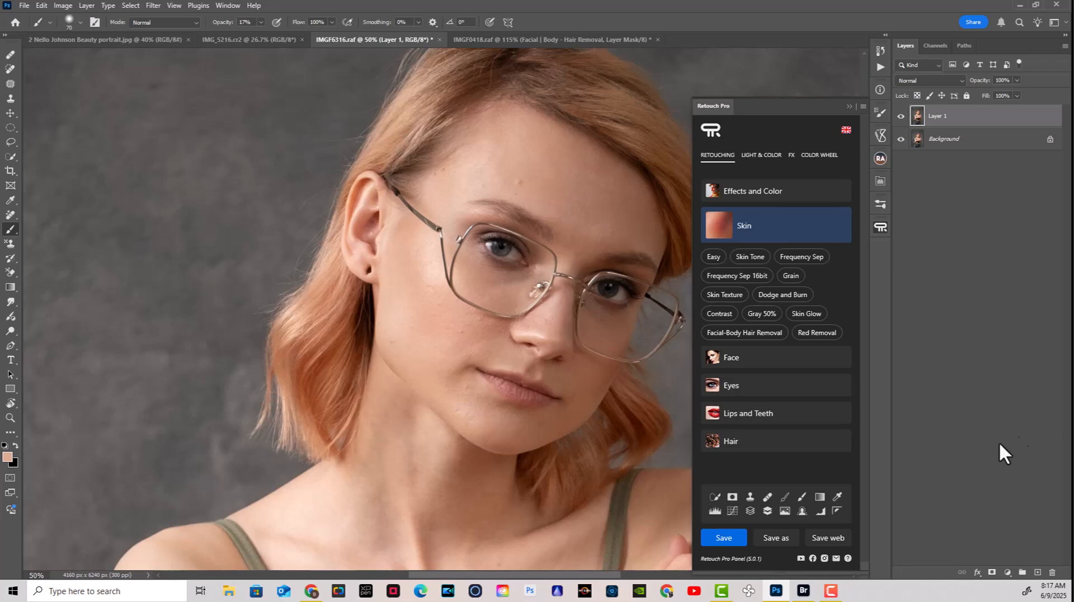
left_click(837, 496)
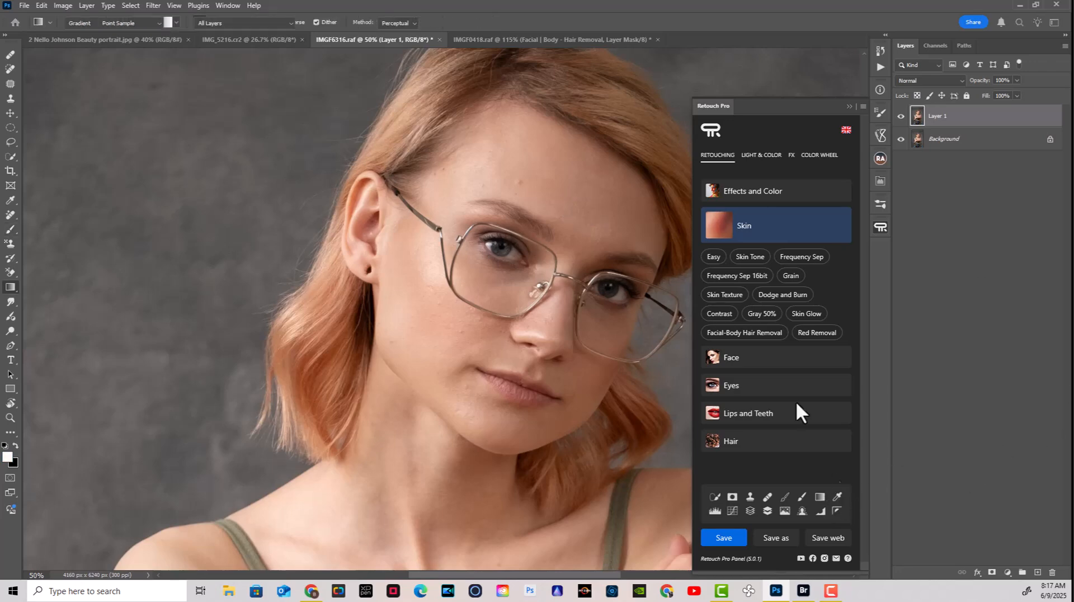
left_click(561, 136)
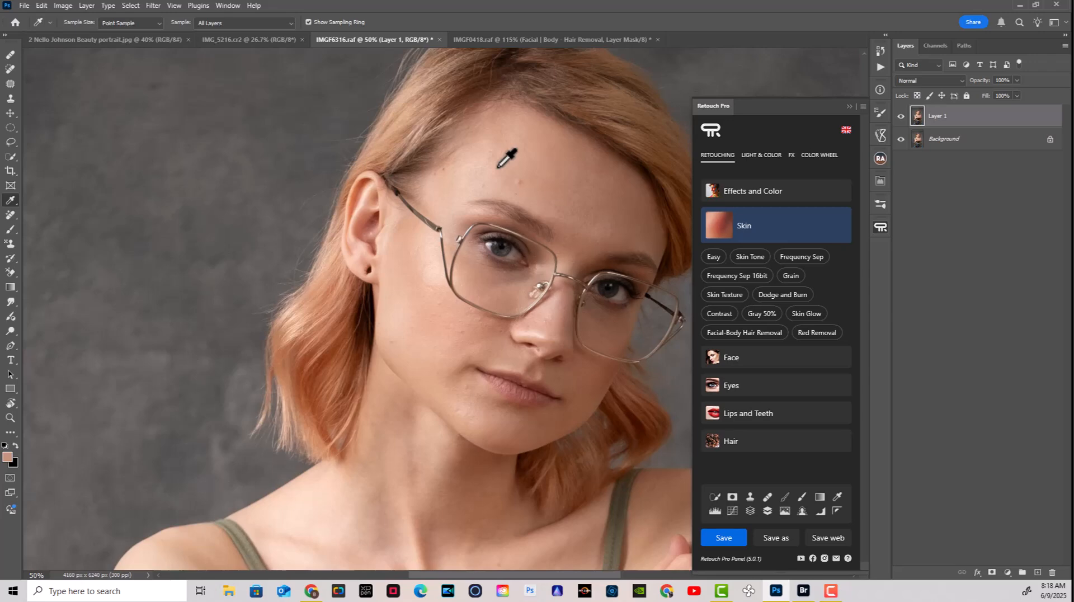
- Try the output level sliders in a new Levels 1 adjustment layer and cancel the adjustment
left_click(715, 511)
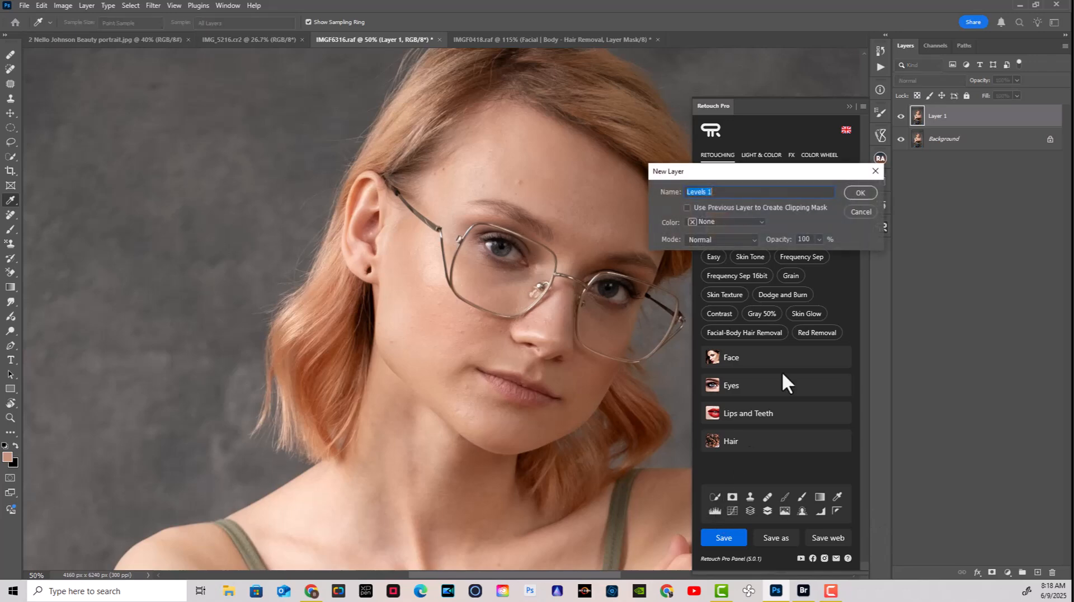
left_click(857, 191)
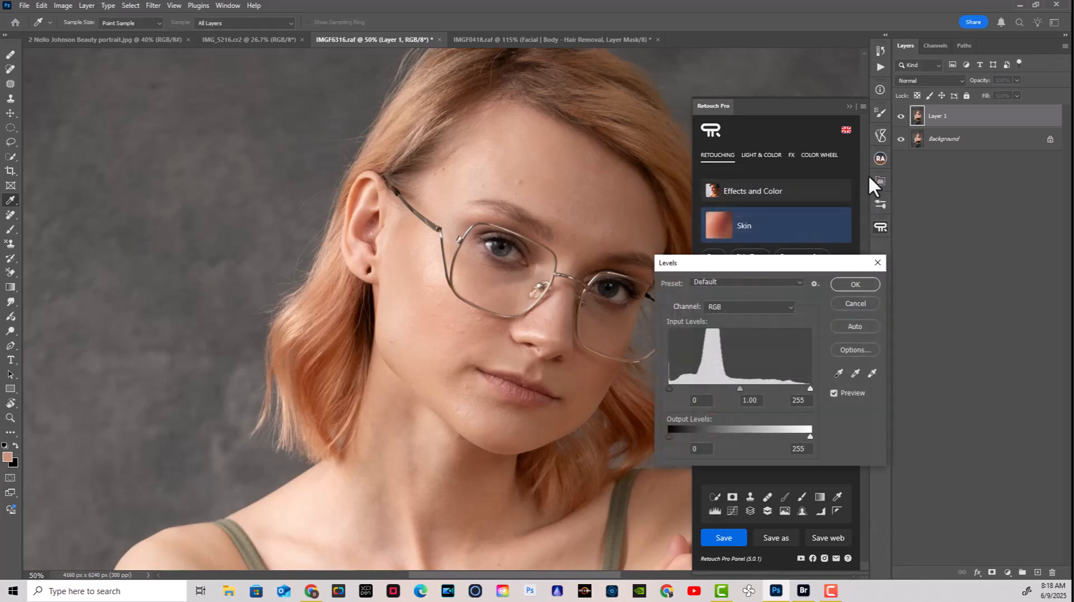
mouse_move(670, 435)
left_mouse_down()
mouse_move(710, 435)
mouse_move(660, 437)
left_mouse_up()
mouse_move(810, 435)
left_mouse_down()
mouse_move(727, 435)
mouse_move(811, 436)
left_mouse_up()
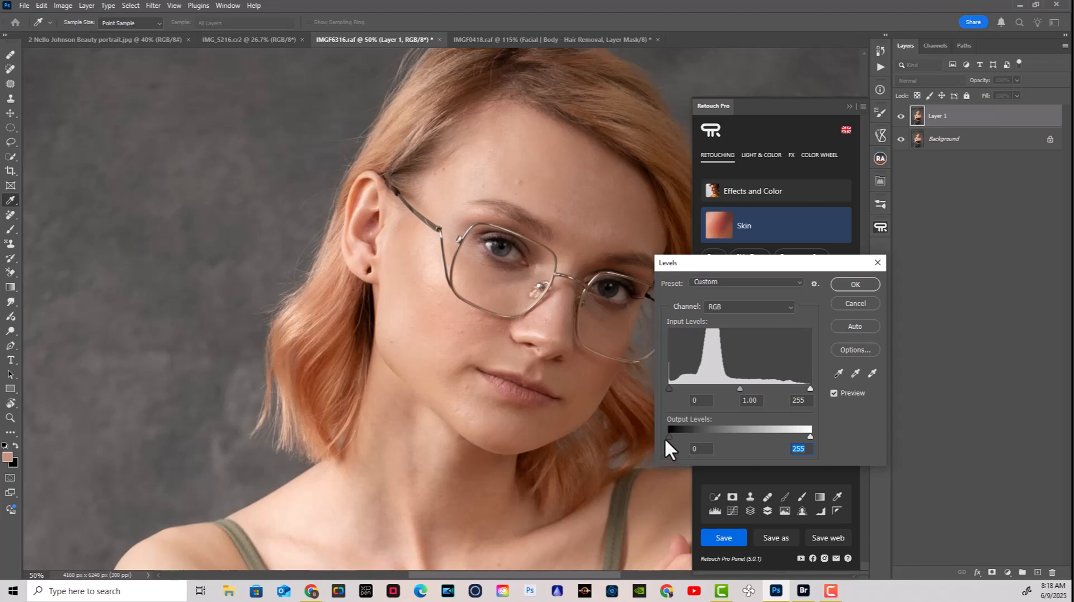
mouse_move(670, 434)
left_mouse_down()
mouse_move(701, 435)
mouse_move(654, 435)
left_mouse_up()
left_click(860, 302)
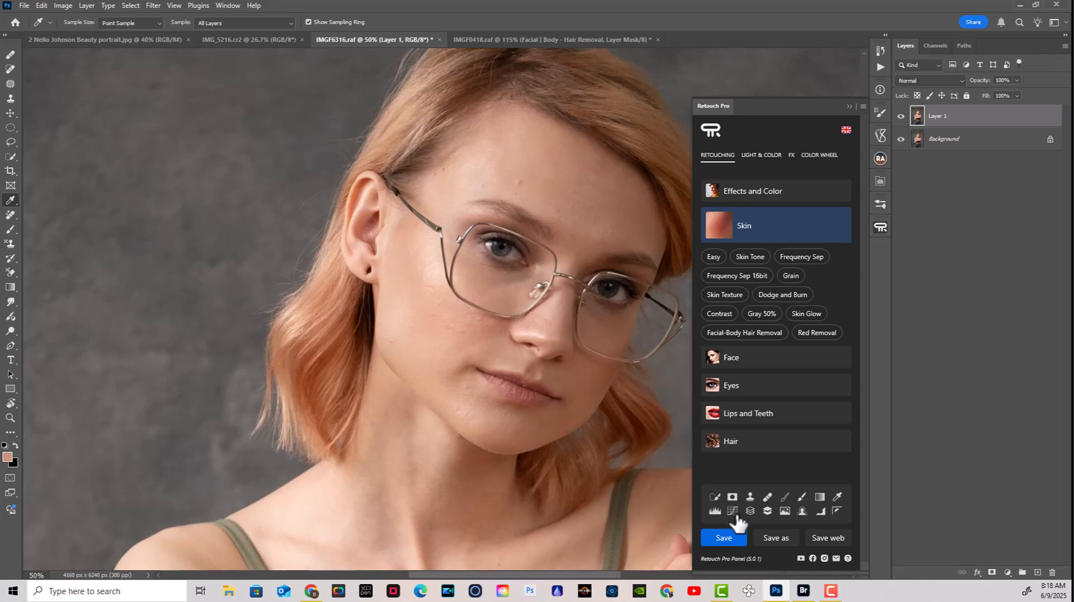
left_click(731, 512)
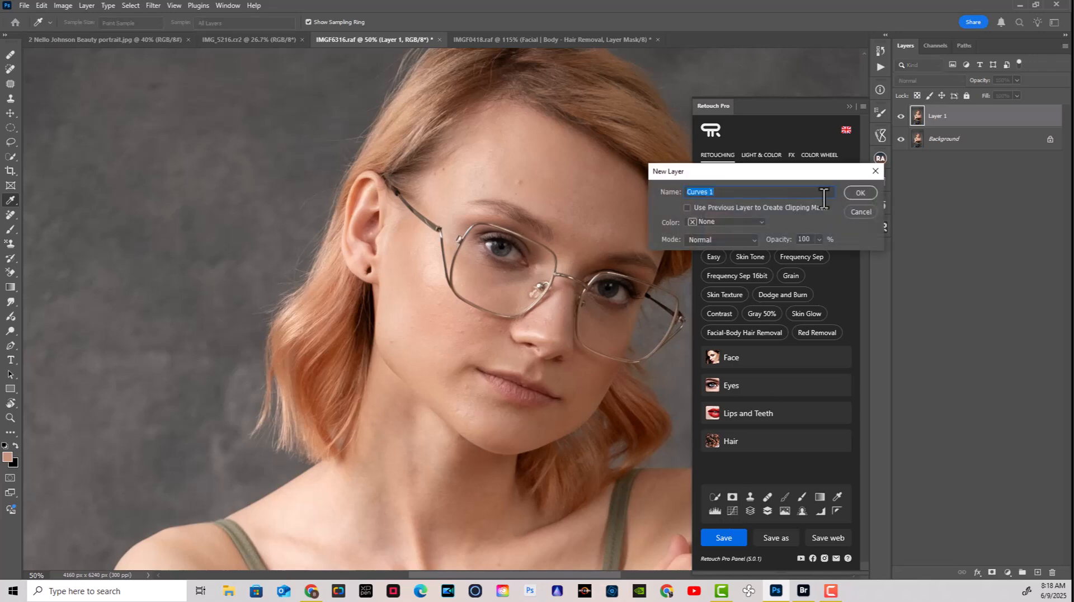
left_click(859, 191)
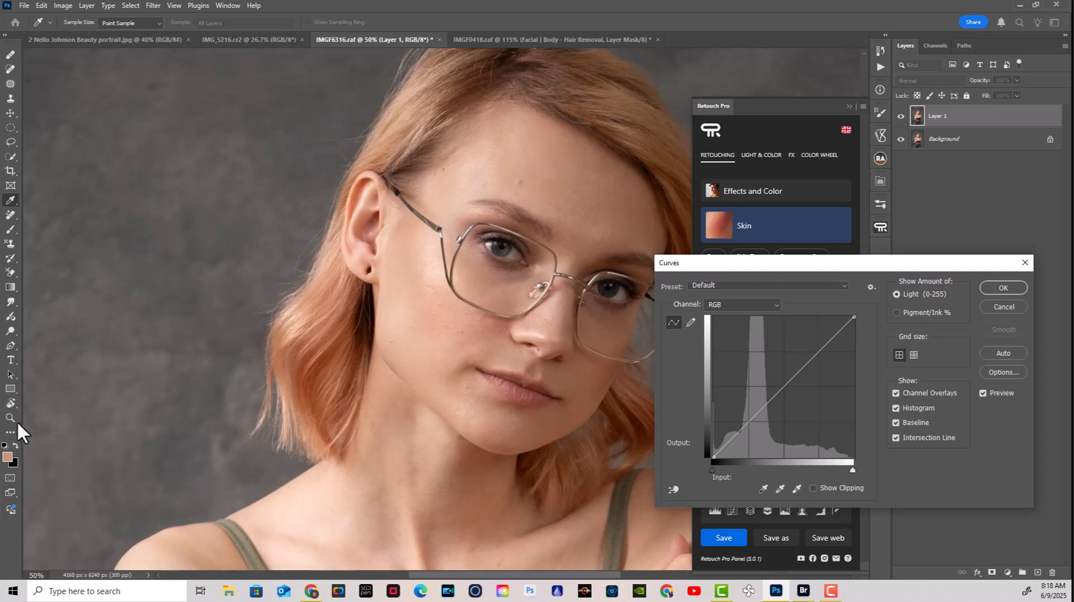
left_click(996, 307)
- Start a Curves 1 adjustment layer and bend the RGB curve into an S, with the upper point at input 184, output 194
left_click(8, 417)
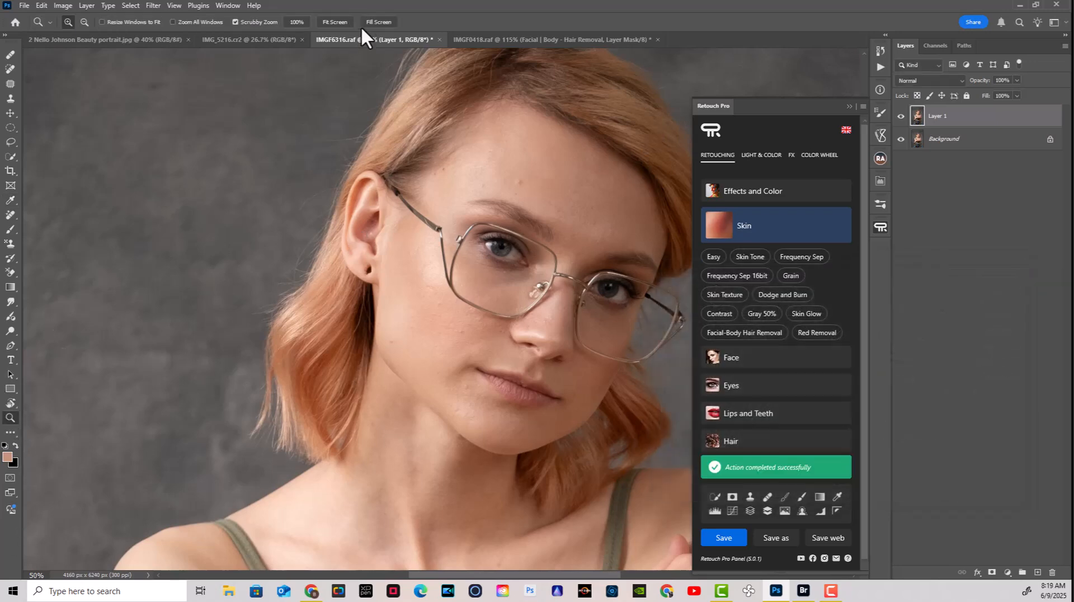
left_click(335, 22)
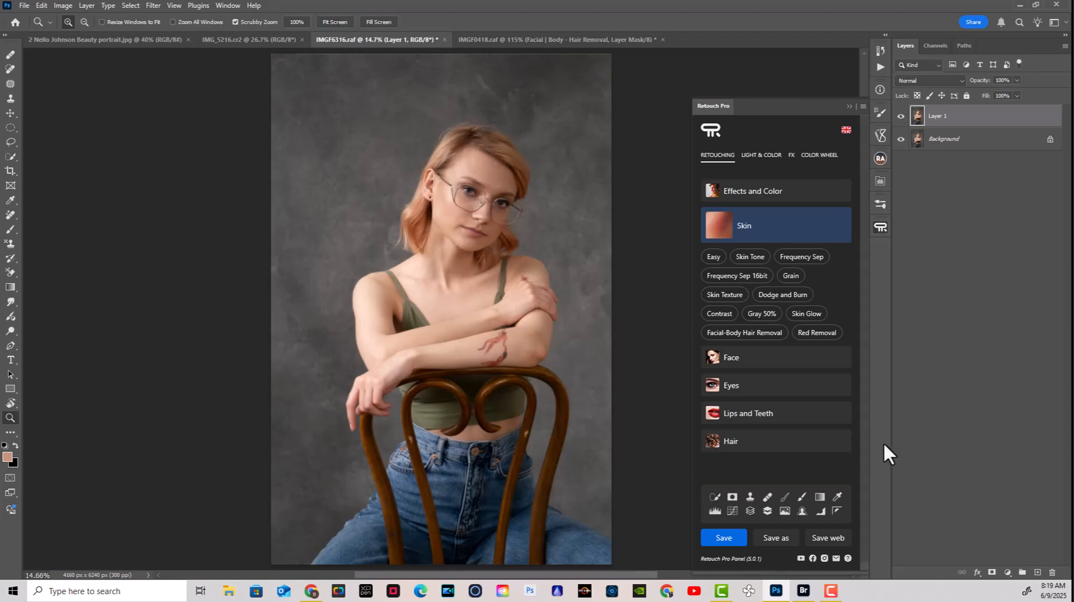
left_click(732, 510)
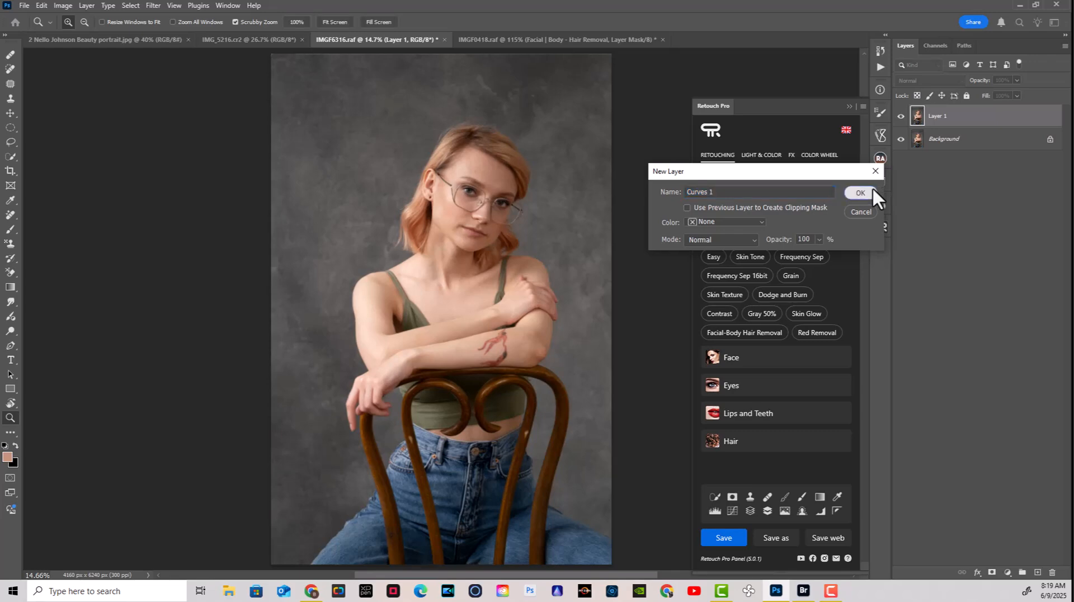
left_click(870, 190)
left_click_drag(746, 428, 753, 432)
left_click(817, 351)
left_click_drag(817, 351, 815, 350)
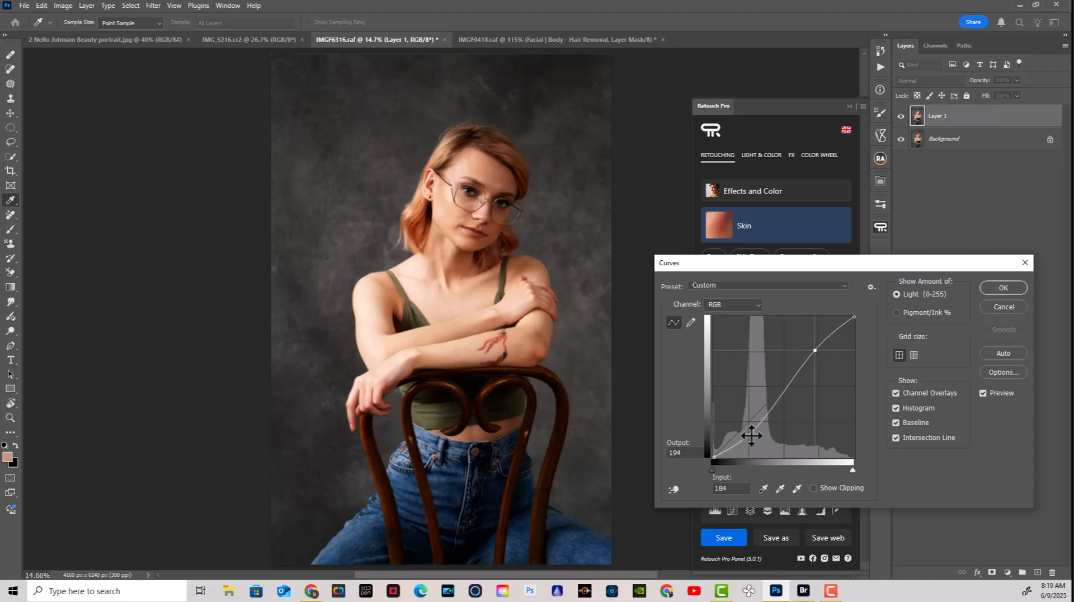
- Shape the Red channel's curve into a gentle S, with the upper point at input 189, output 197
left_click(739, 306)
left_click(730, 324)
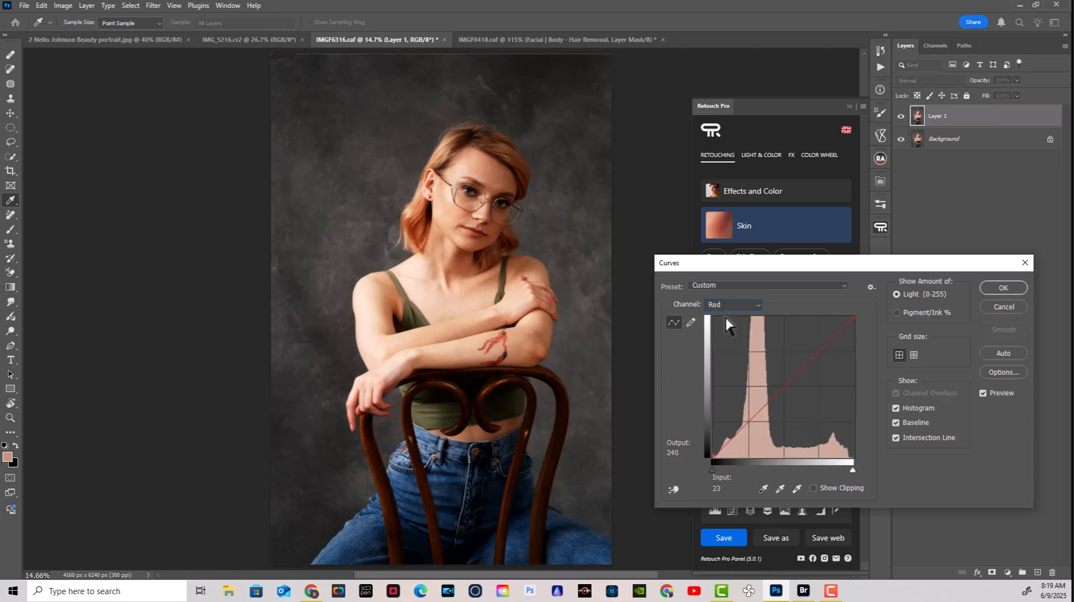
left_click_drag(748, 422, 748, 431)
left_click_drag(817, 356, 817, 349)
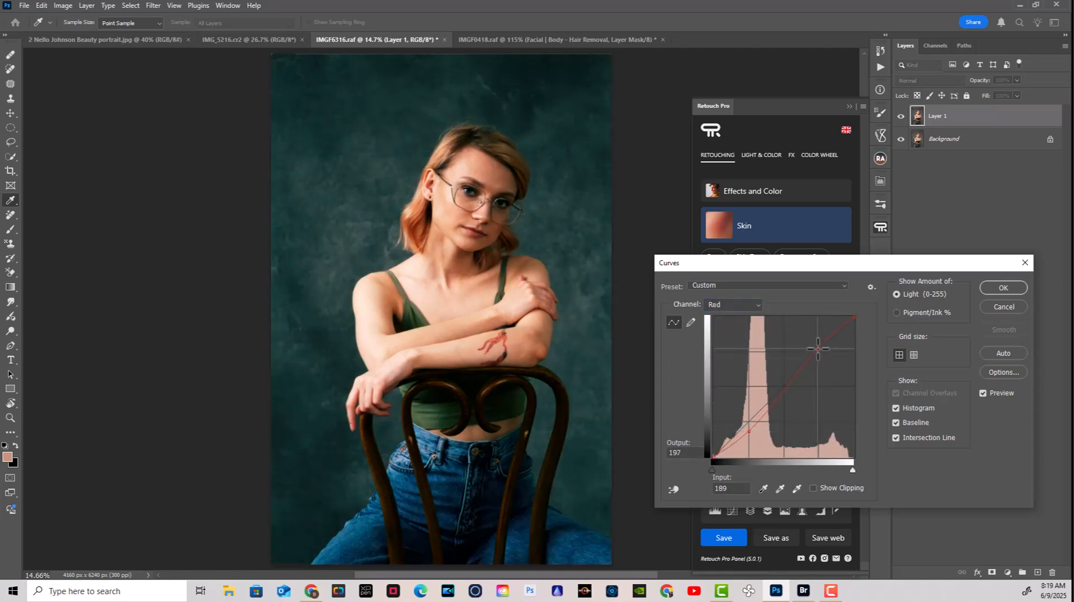
- Shape the Green channel's curve into a gentle S with points at input 66, output 57 and input 185, output 190
left_click(753, 304)
left_click(718, 336)
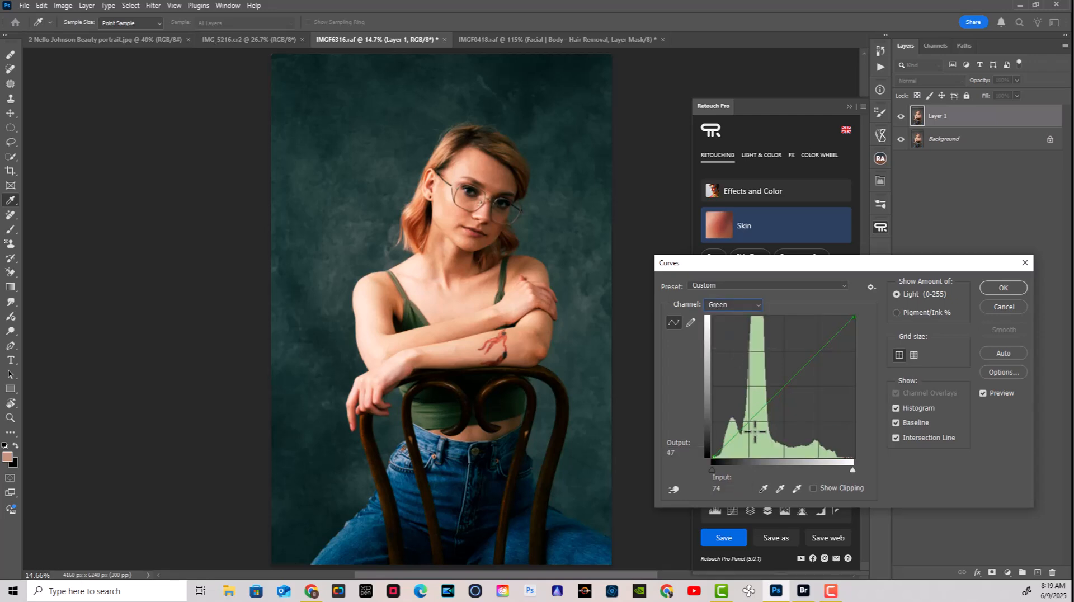
left_click_drag(749, 422, 751, 426)
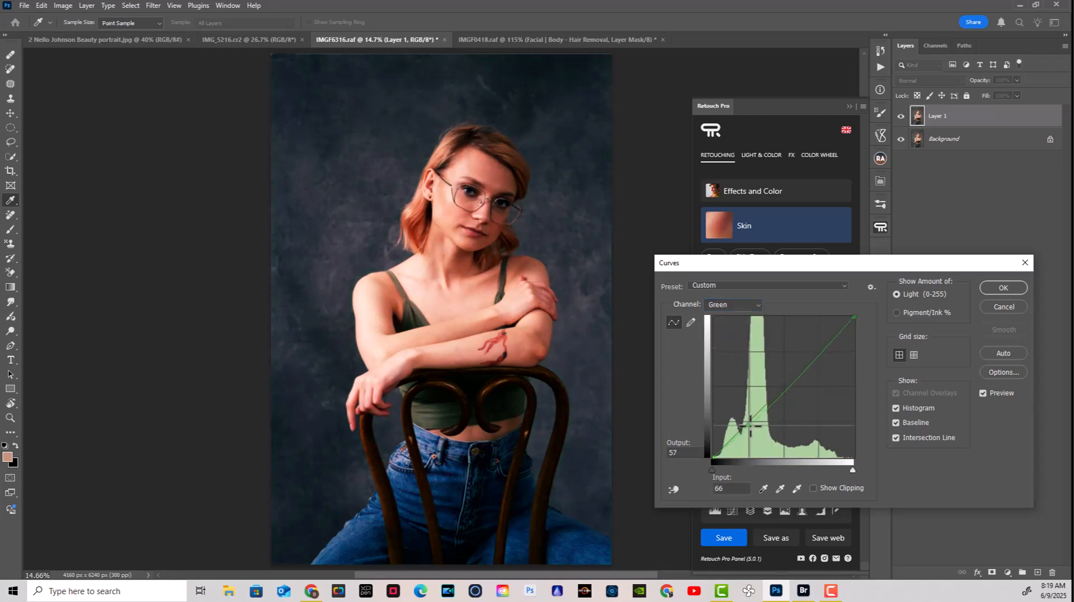
left_click_drag(815, 357, 815, 352)
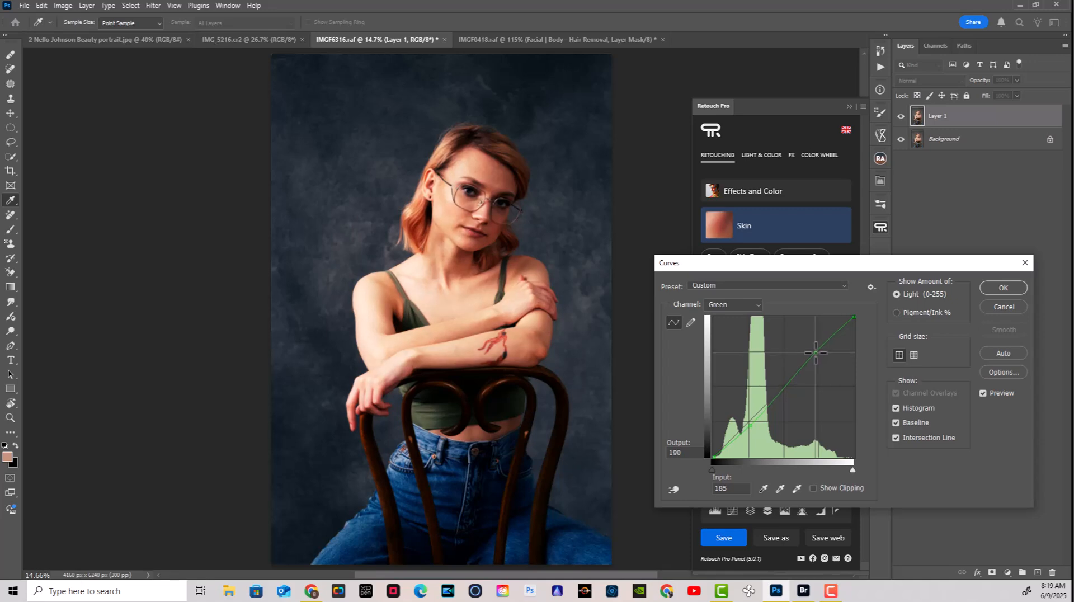
- Set Blue curve points at input 68, output 56 and input 178, output 189, and cancel the Curves adjustment
left_click(721, 302)
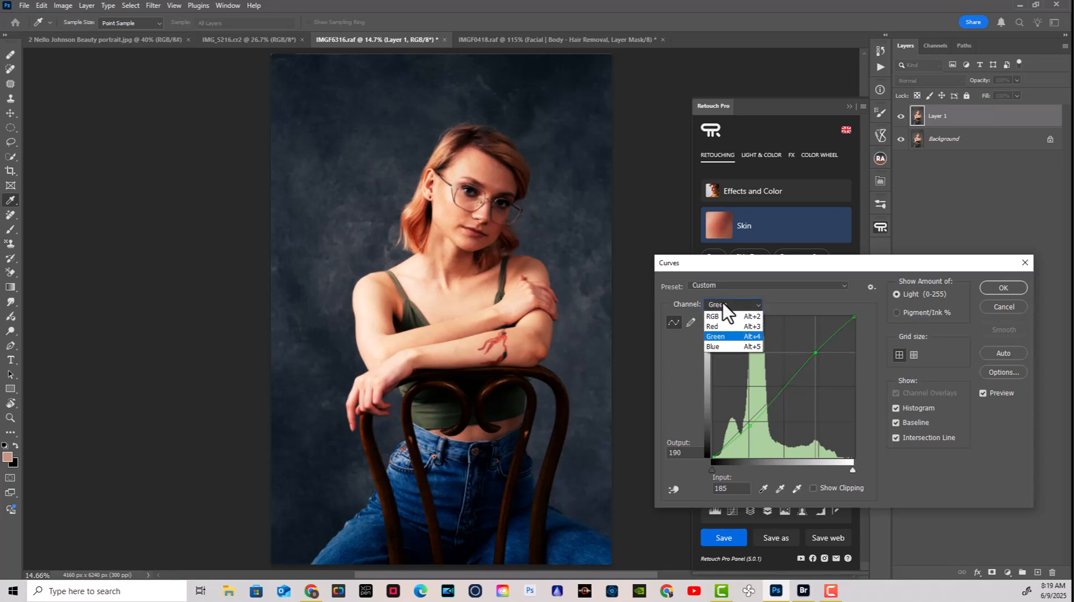
left_click(715, 341)
left_click_drag(750, 421, 751, 426)
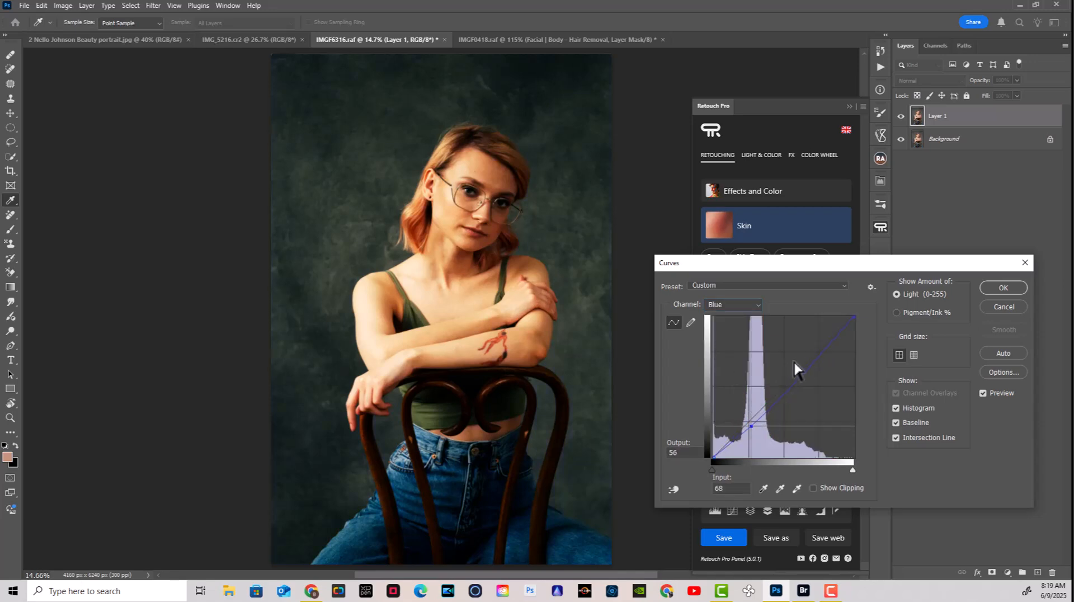
left_click_drag(812, 361, 812, 354)
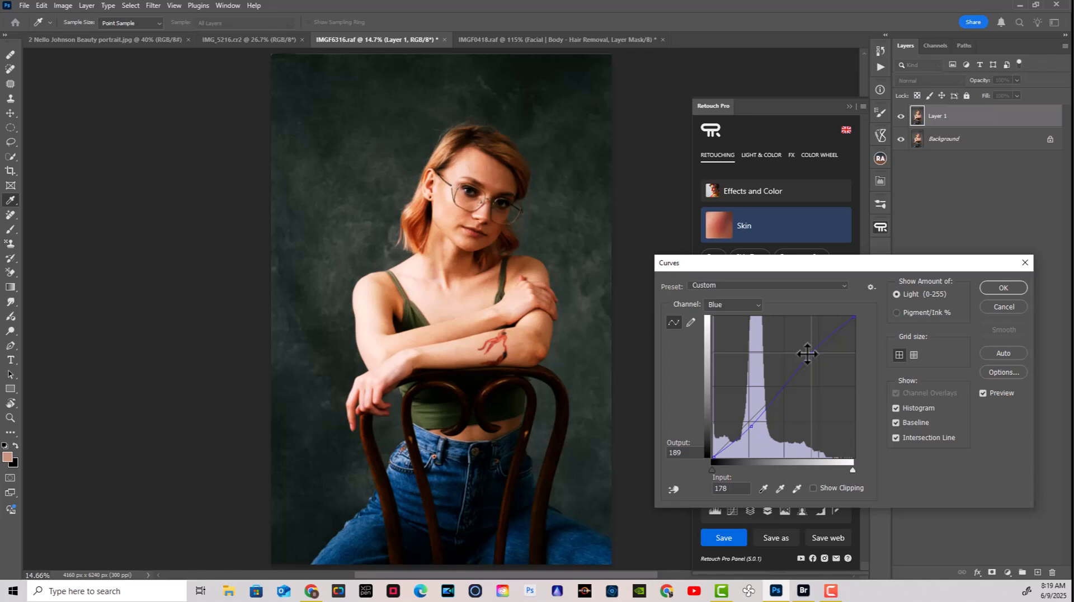
left_click(1014, 310)
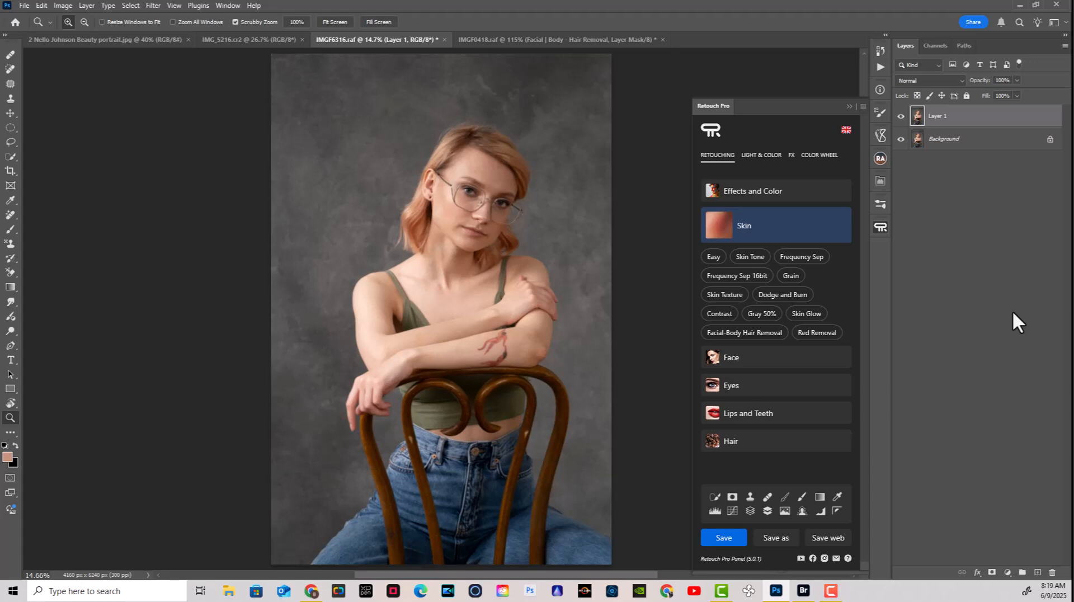
- Duplicate Layer 1 and select the backdrop around the woman with the panel's background selection
left_click(750, 510)
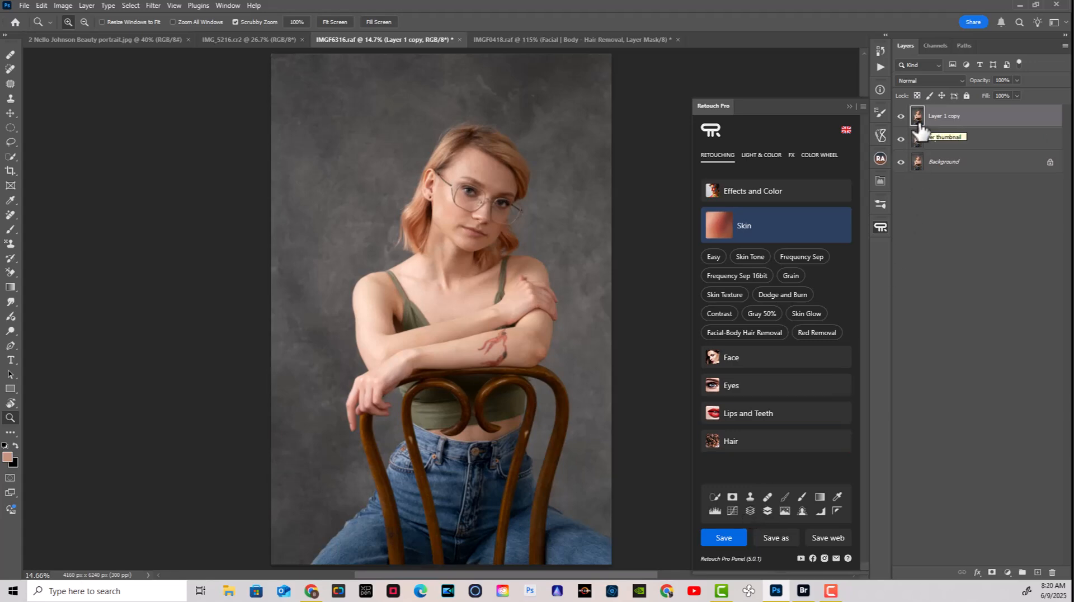
mouse_move(918, 116)
left_mouse_down()
mouse_move(1062, 523)
mouse_move(1065, 582)
mouse_move(1058, 576)
left_mouse_up()
left_click(784, 512)
- Switch to the Quick Selection tool and deselect the backdrop selection
right_click(479, 114)
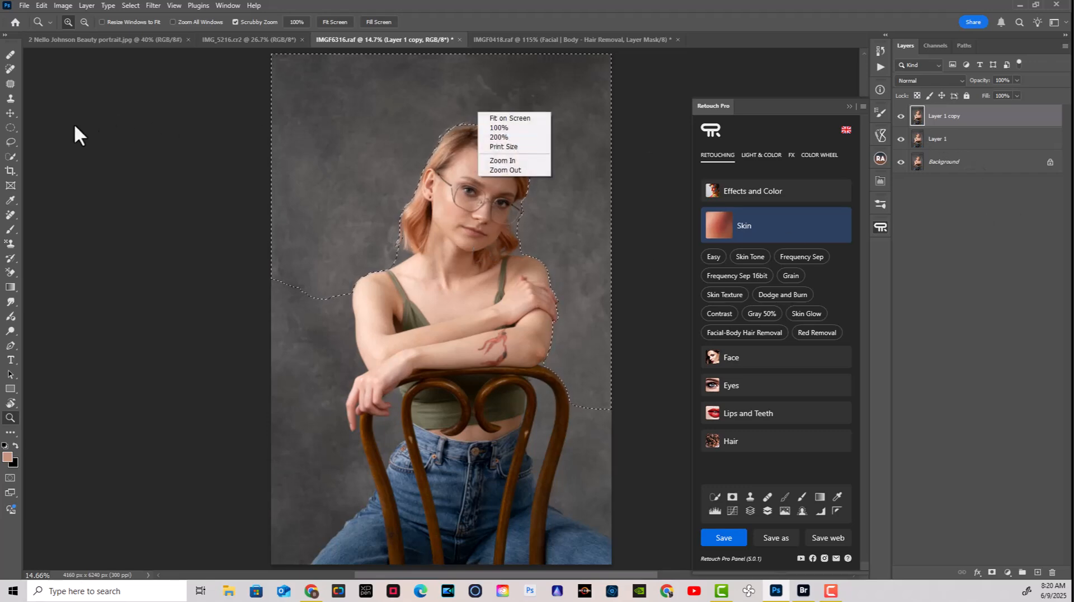
left_click(10, 156)
left_click(10, 156)
right_click(371, 136)
left_click(407, 143)
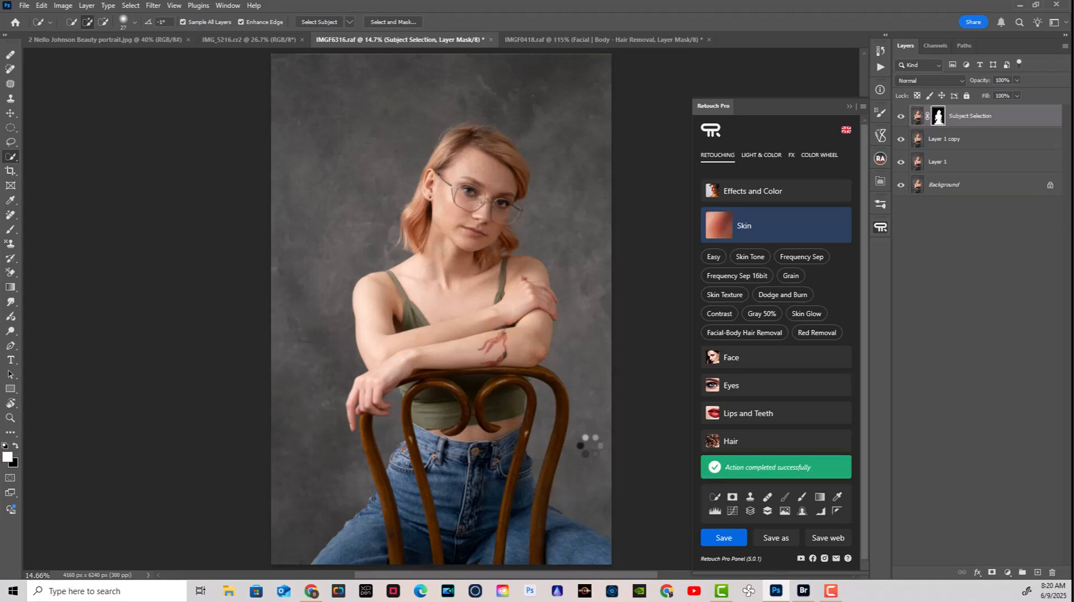
- Hide the layers beneath Subject Selection, dab white on its mask over the hair with a size 99 brush, and compare against the Background
left_click_drag(901, 143, 904, 195)
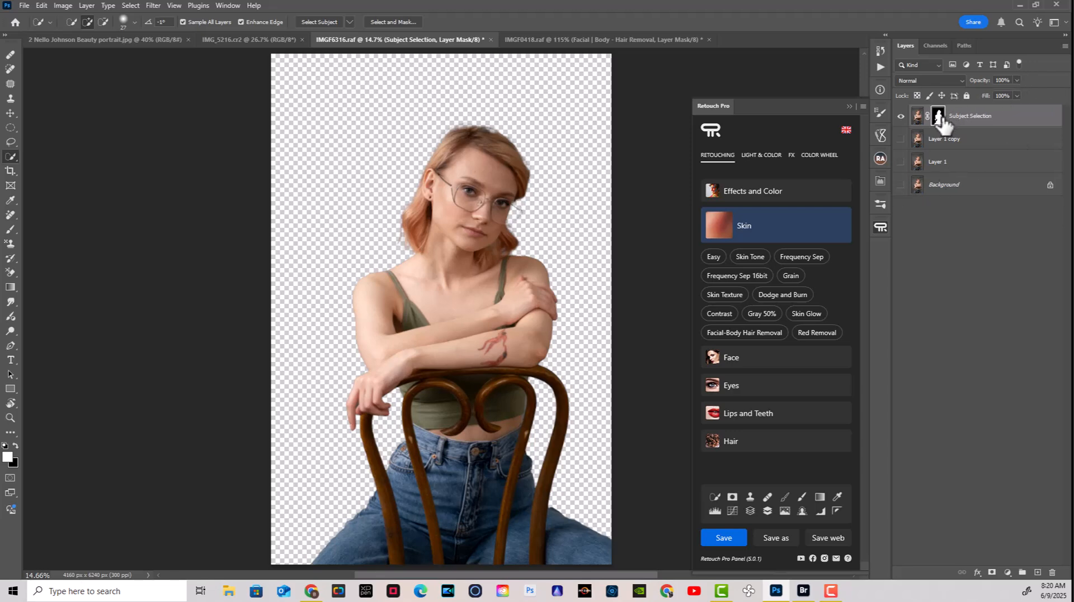
key("b")
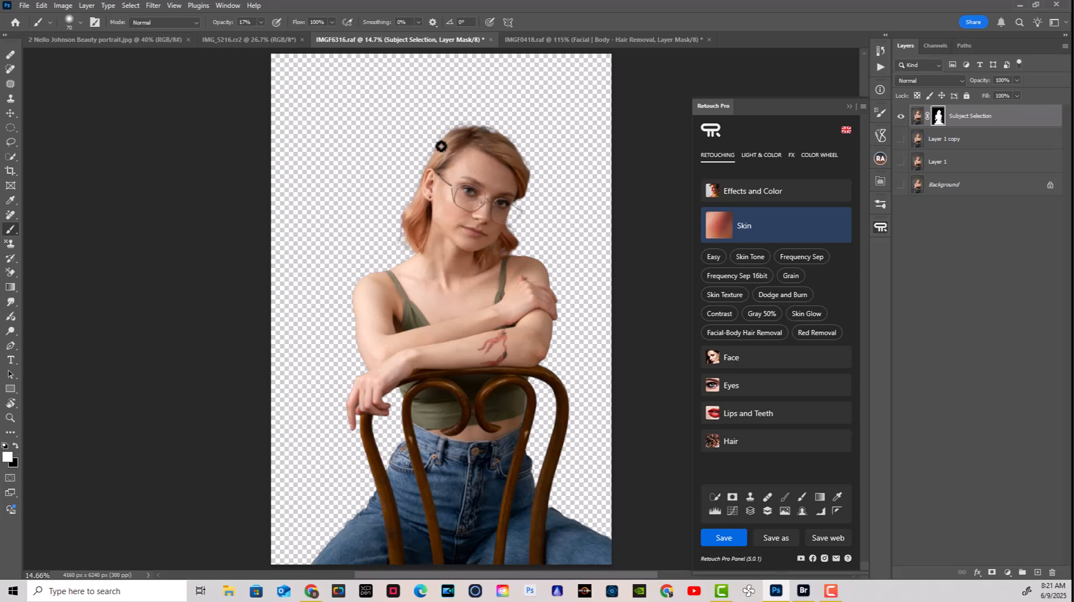
right_click(517, 159)
left_click(490, 136)
left_click(901, 184)
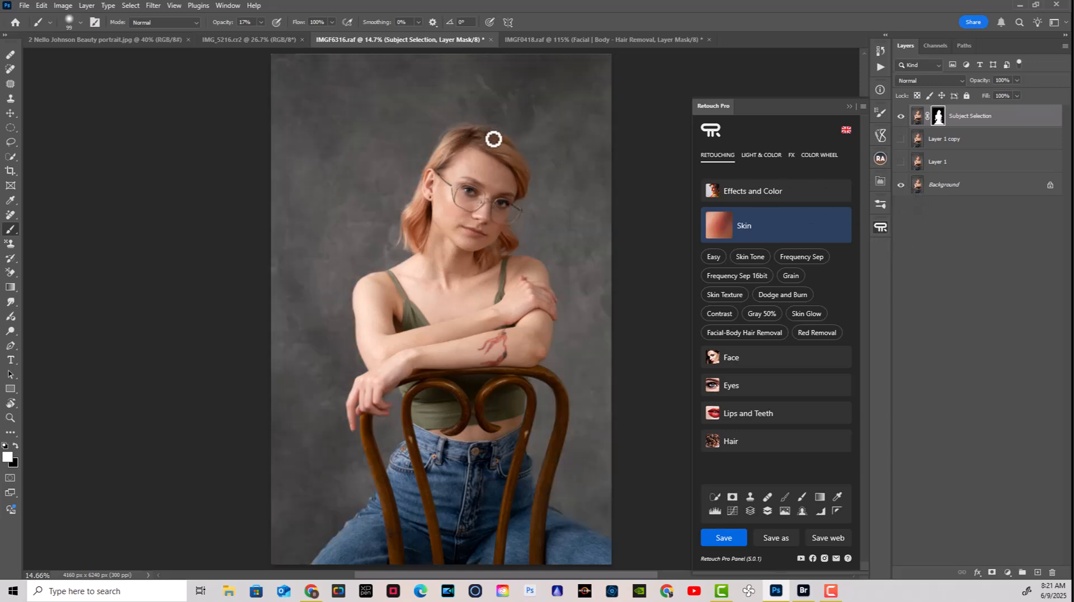
left_click(900, 186)
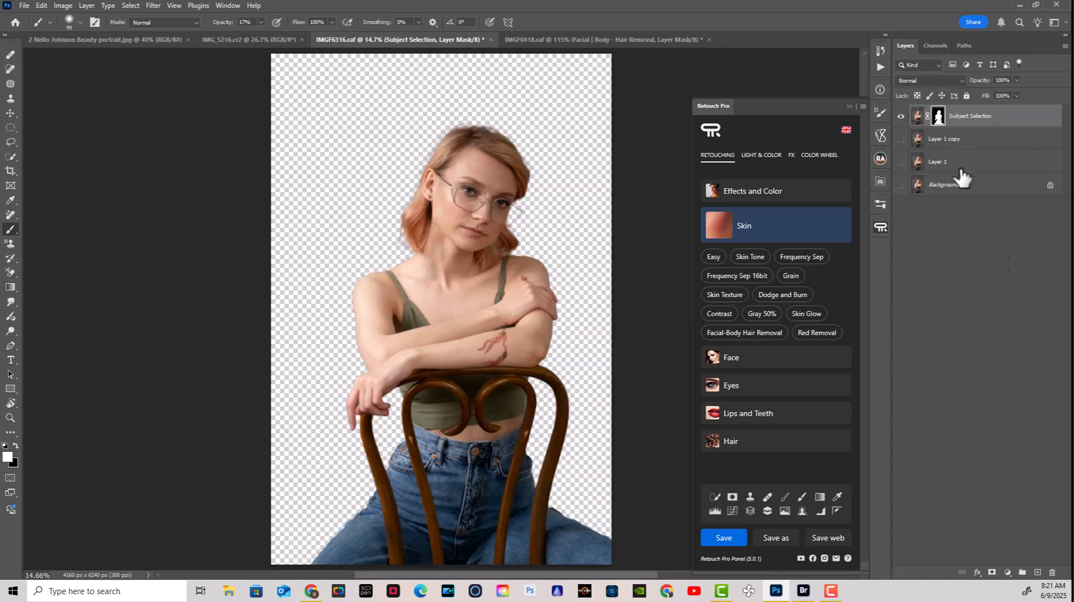
- Show and select Layer 1 copy, and add a Solid Color fill layer in b7927b above it
left_click(1007, 572)
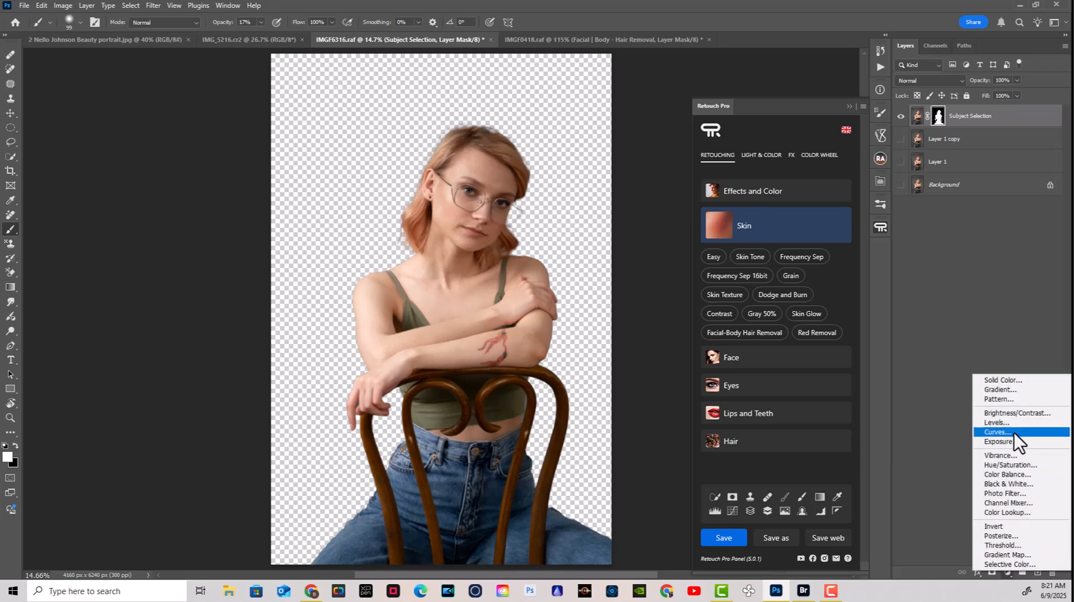
left_click(940, 149)
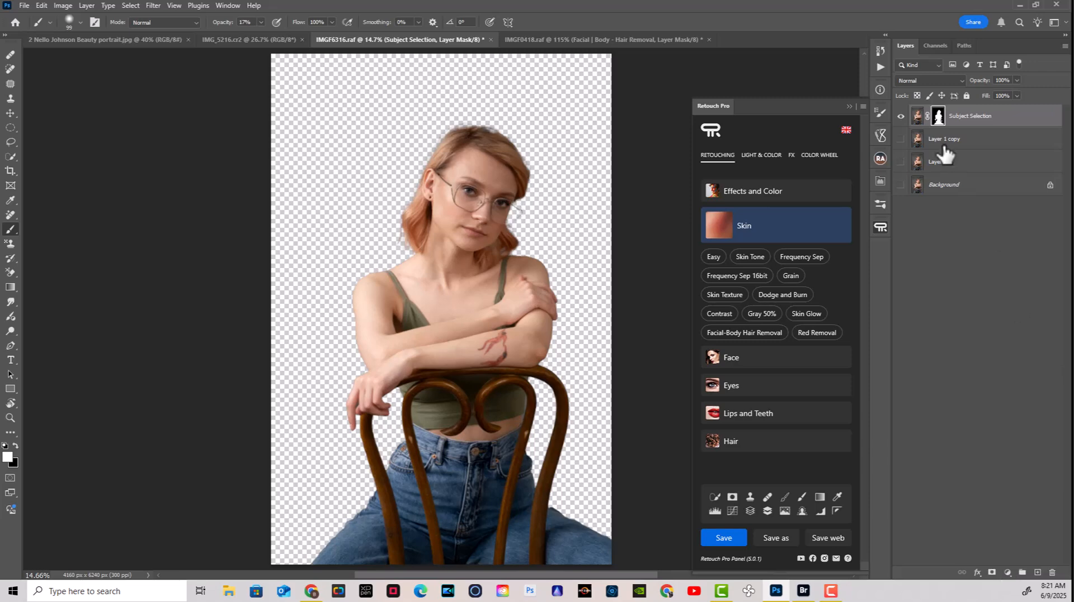
left_click(900, 138)
left_click(954, 141)
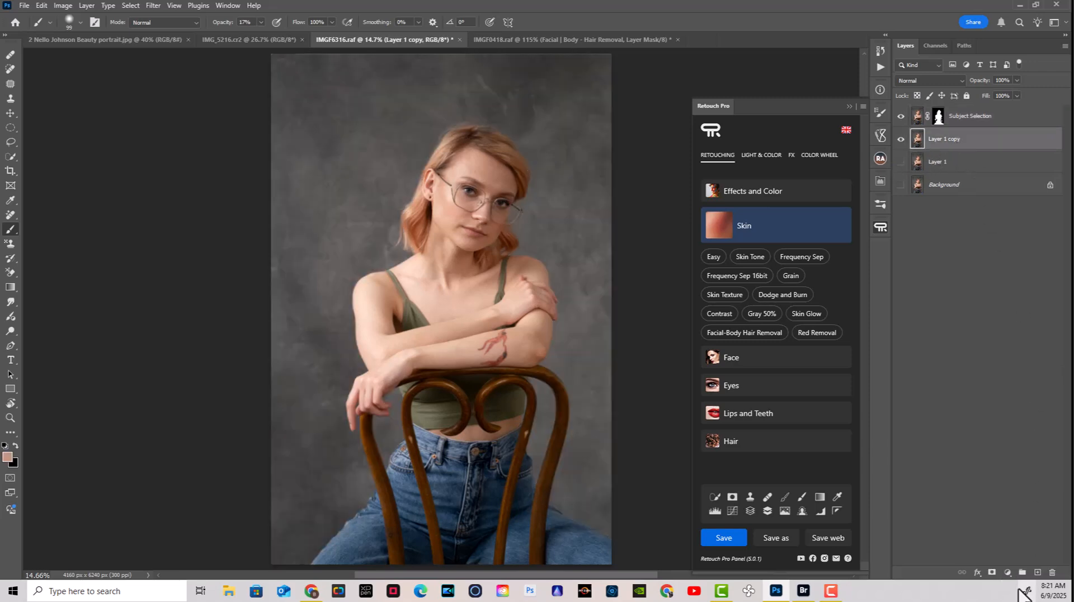
left_click(1007, 572)
left_click(1003, 384)
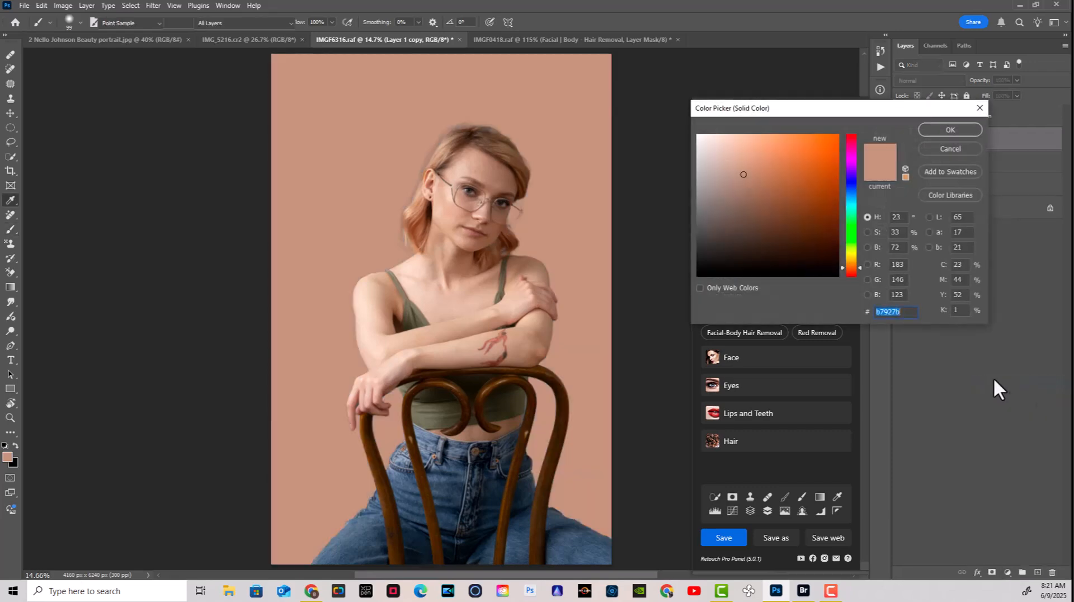
left_click(962, 128)
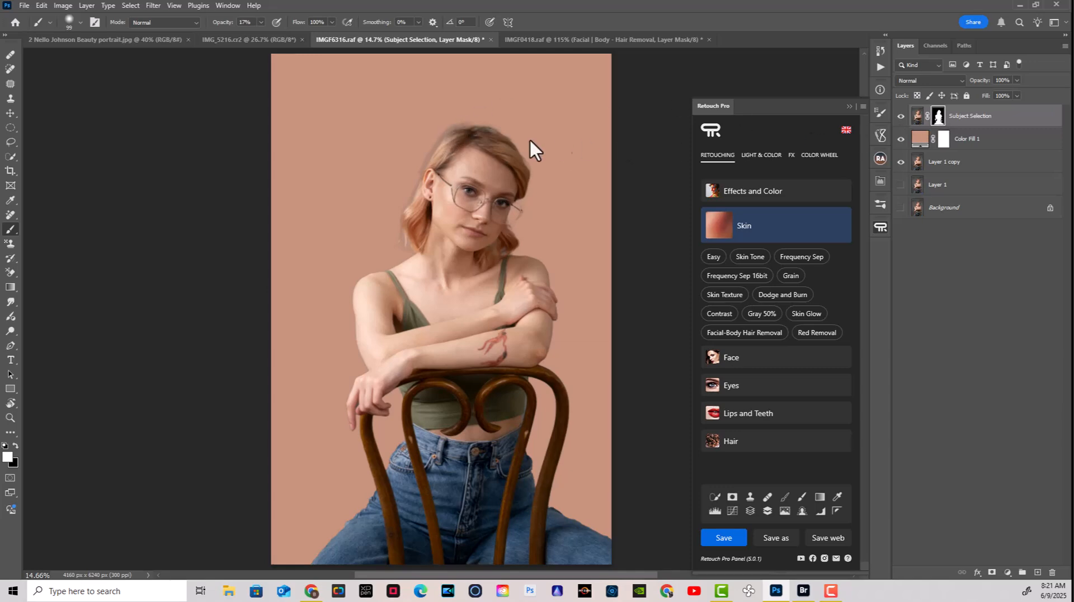
- Swap the paint colours back and forth on the Subject Selection mask and hide the Color Fill 1 layer
key("x")
key("x")
left_click(900, 138)
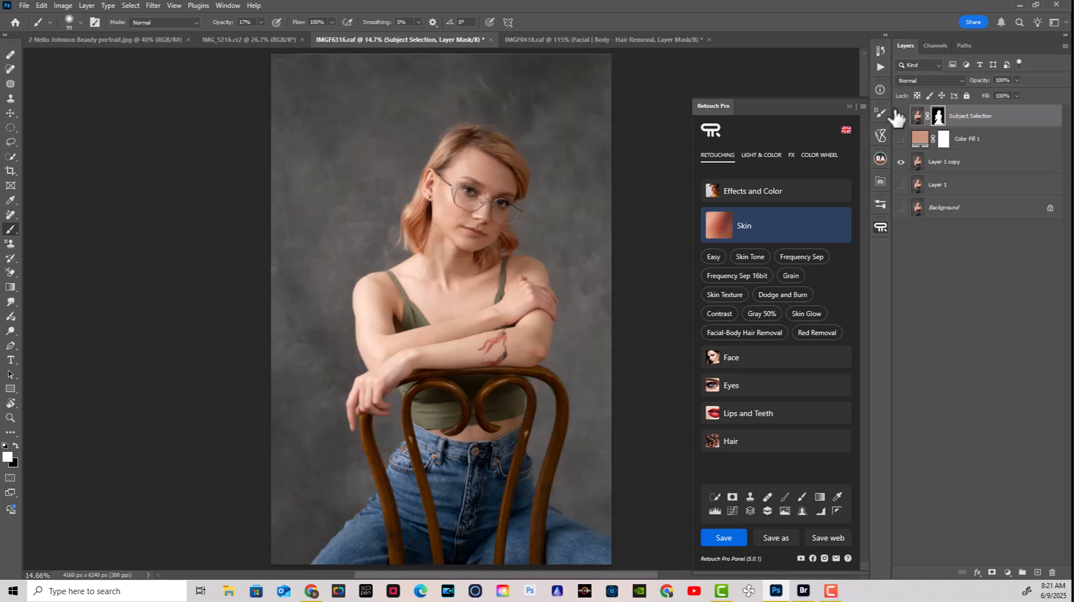
- Revert the history to the opened image, return to the Layer Via Copy state and reopen the Retouch Pro panel
left_click(880, 50)
scroll(827, 78, "up", 5)
left_click(774, 70)
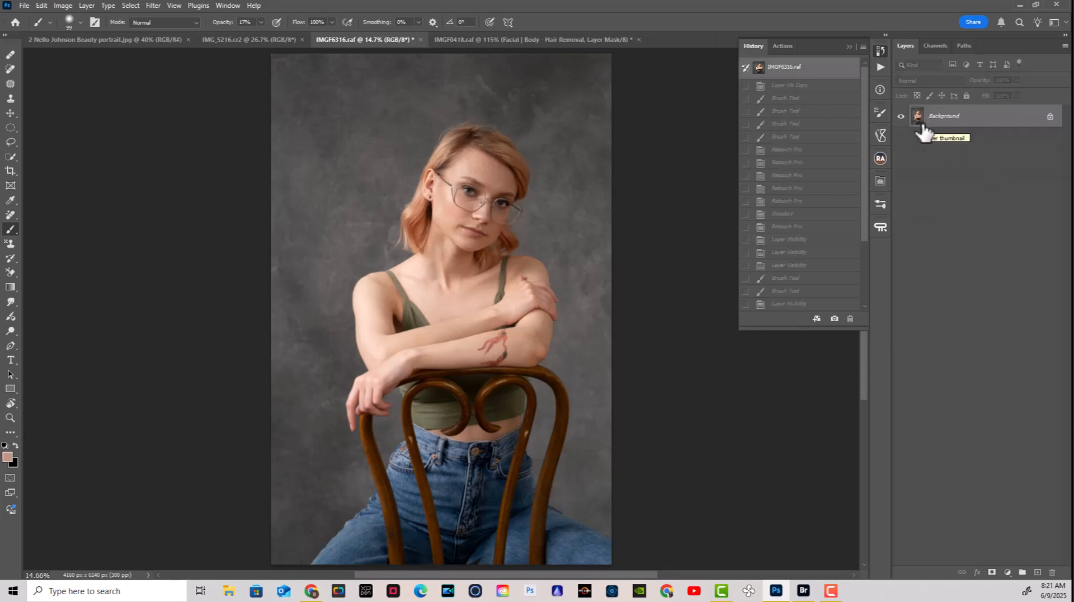
left_click(804, 87)
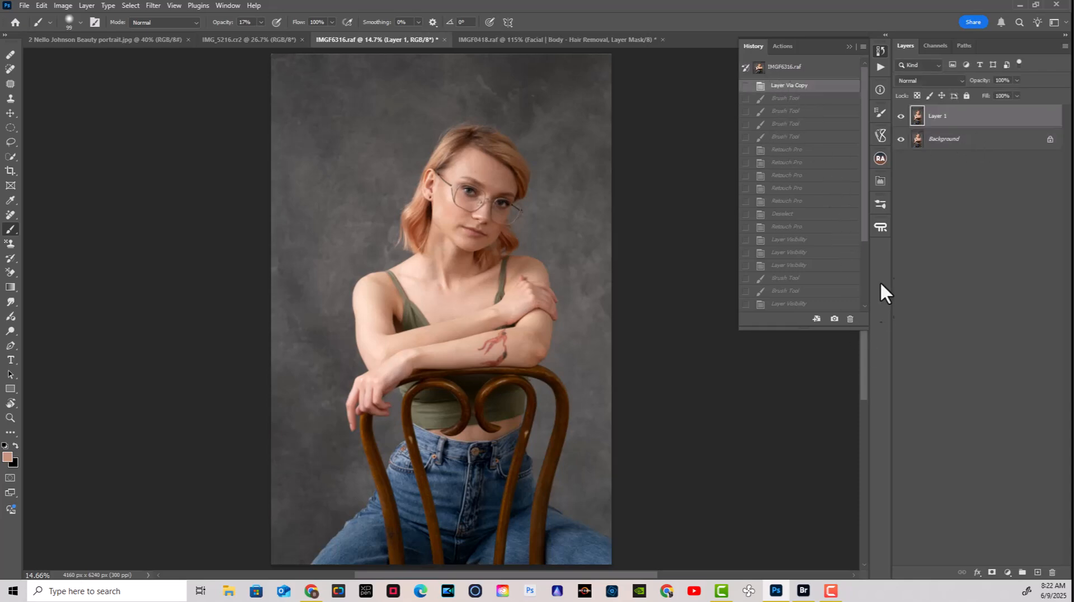
left_click(880, 228)
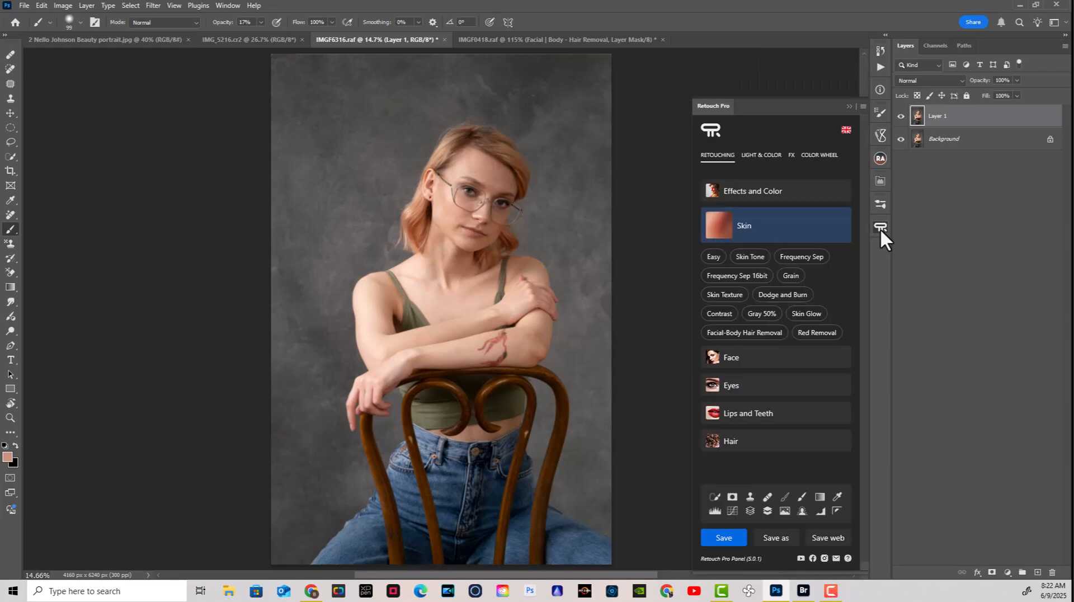
- Create a Luminosity Mask layer and a Dark Mask layer above Layer 1, and delete both again
left_click(820, 511)
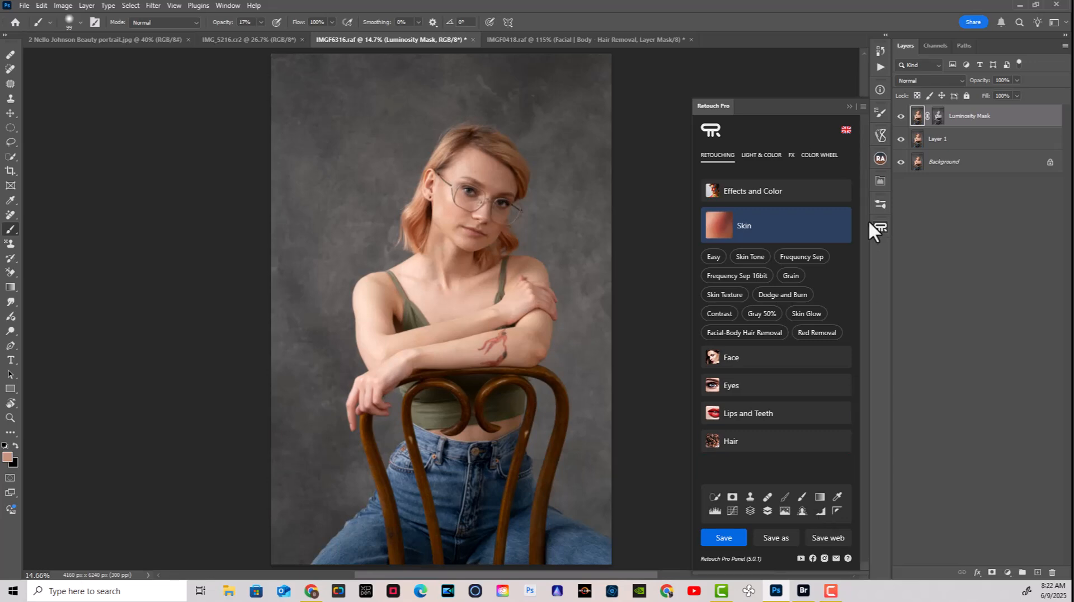
left_click(836, 510)
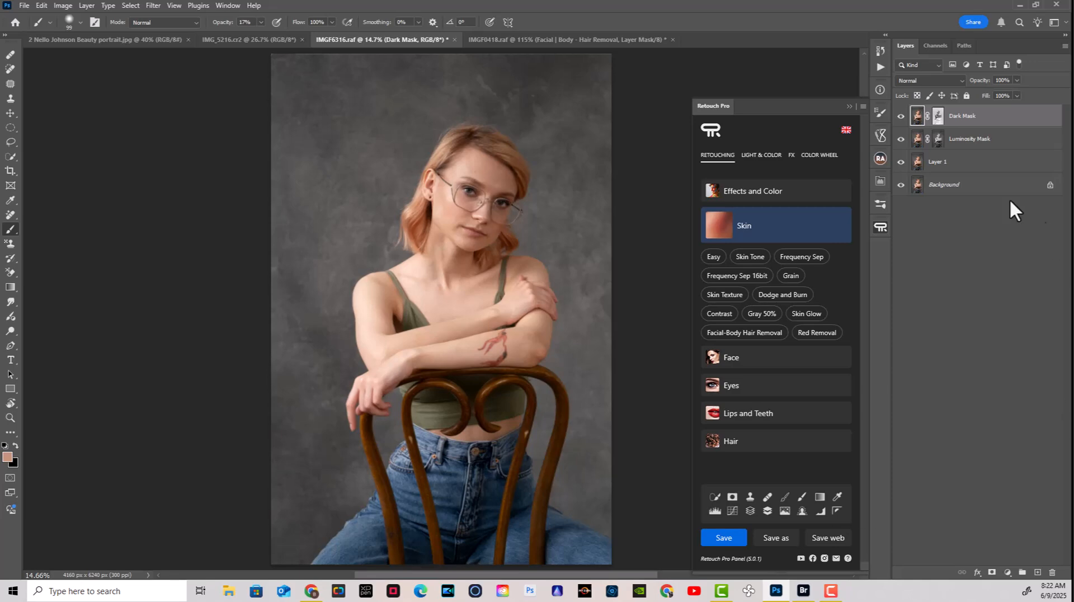
left_click_drag(922, 146, 1052, 570)
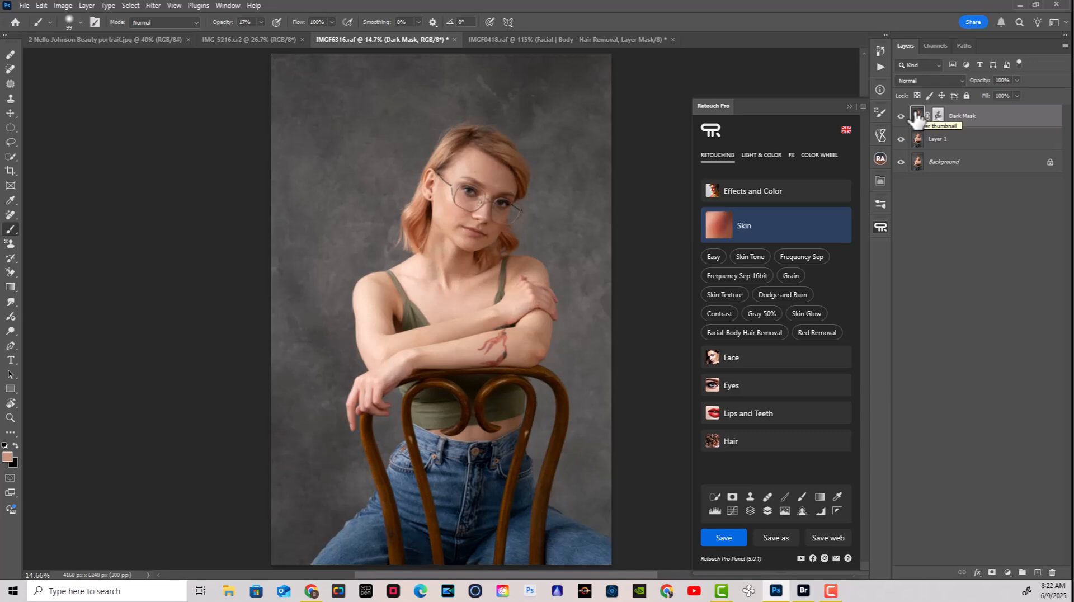
left_click_drag(917, 117, 1014, 497)
left_click_drag(1030, 566, 1052, 571)
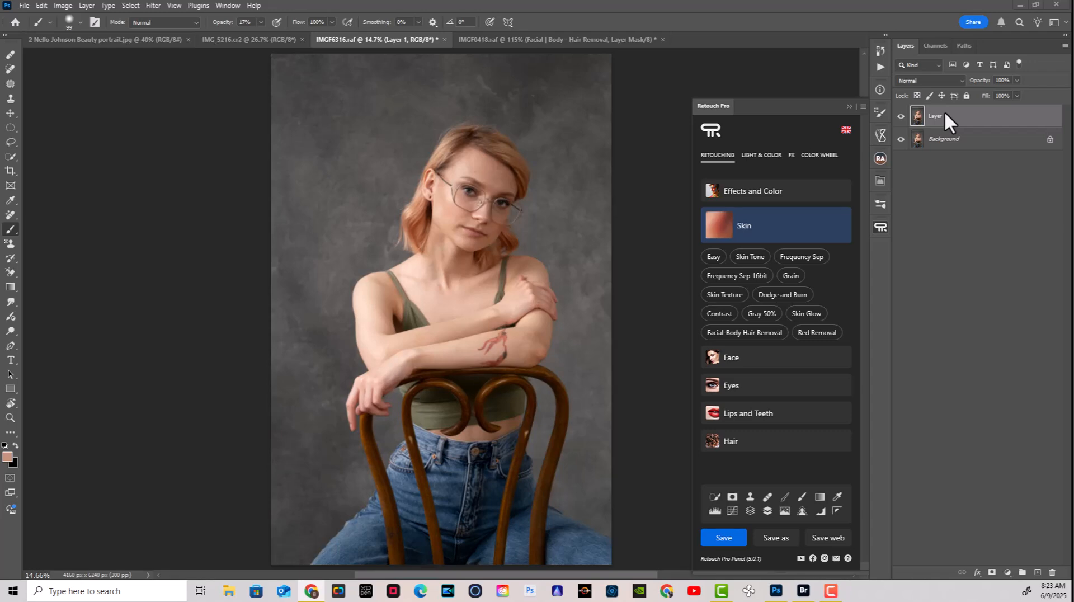
- Try a web export with Layer 1 hidden, show the layer again, and open and cancel the Save for Web export
left_click(895, 116)
left_click(900, 116)
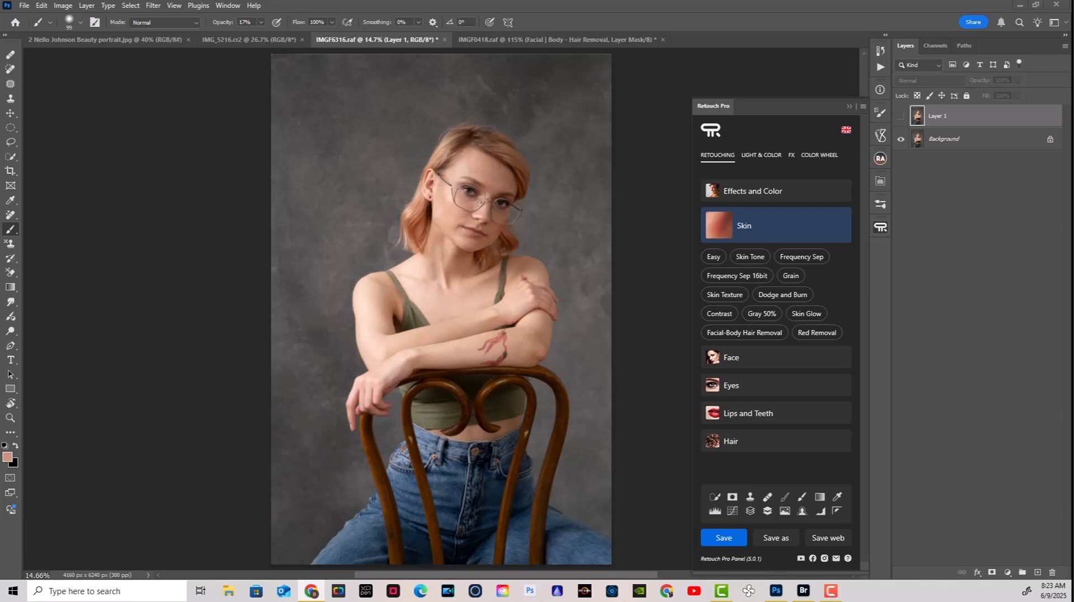
left_click(825, 537)
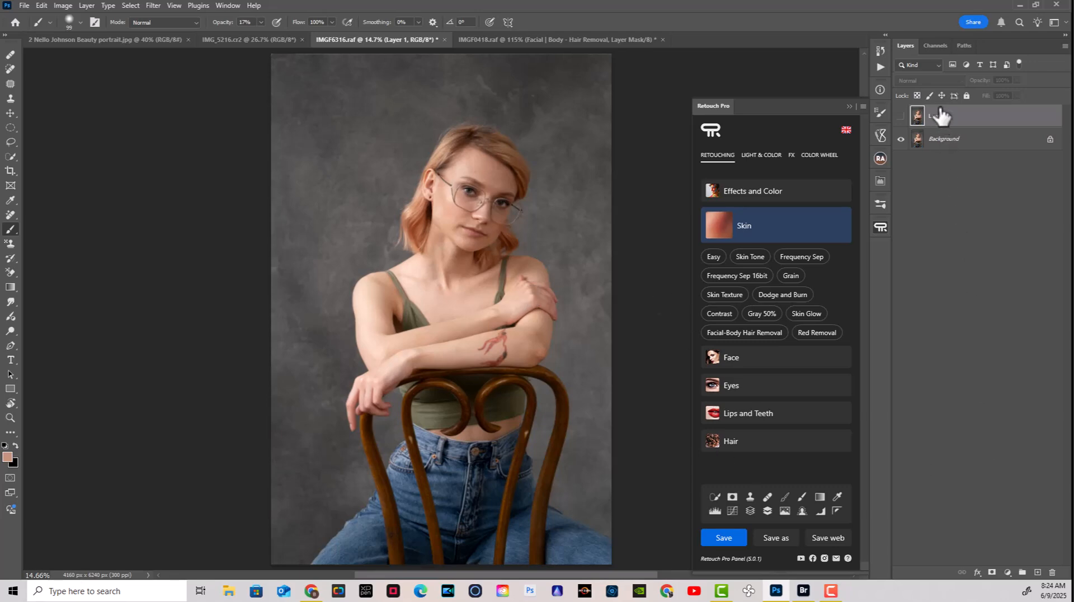
left_click(901, 116)
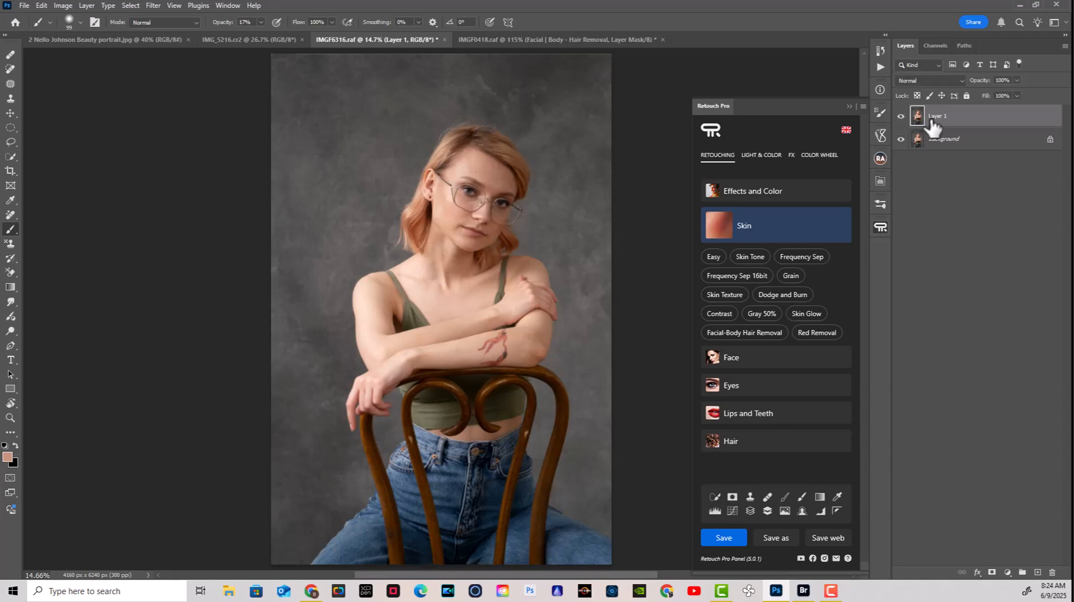
left_click(826, 538)
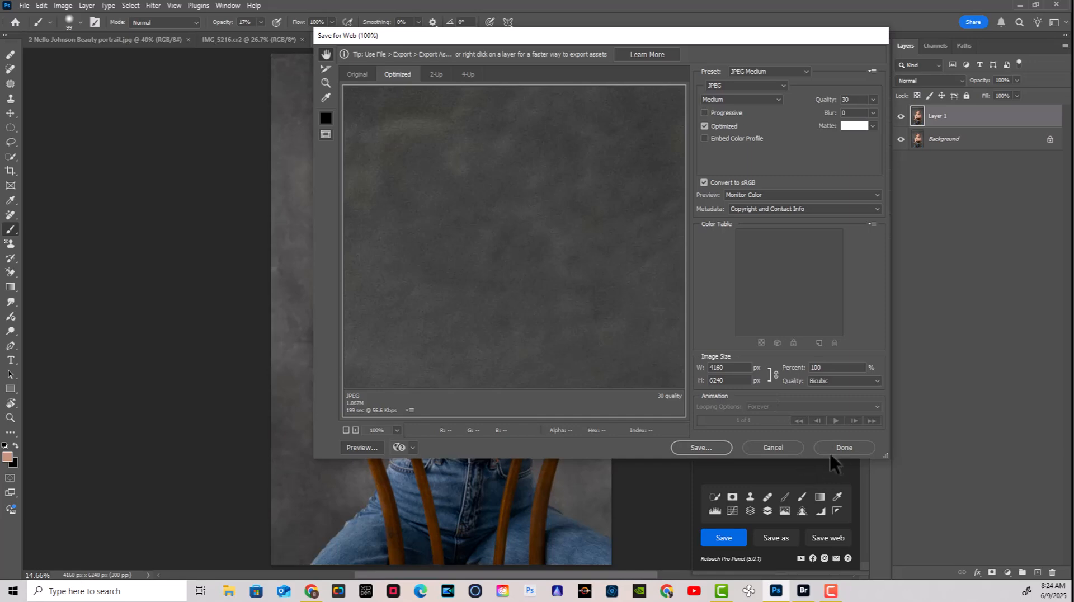
left_click(779, 451)
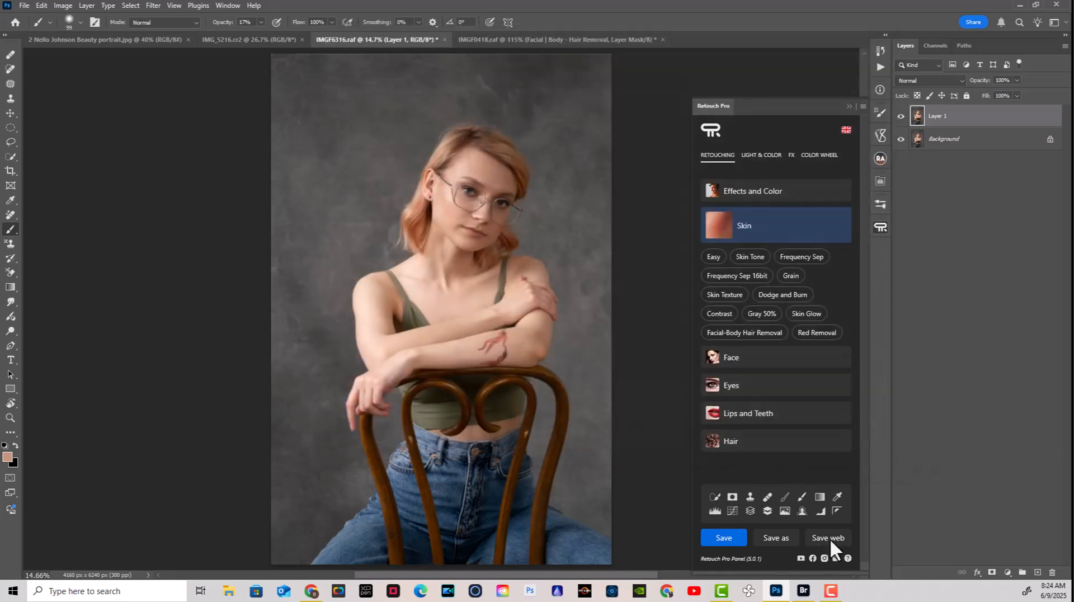
- Export the portrait for web as a Low quality JPEG named IMGF6316 in the Pictures library
left_click(829, 538)
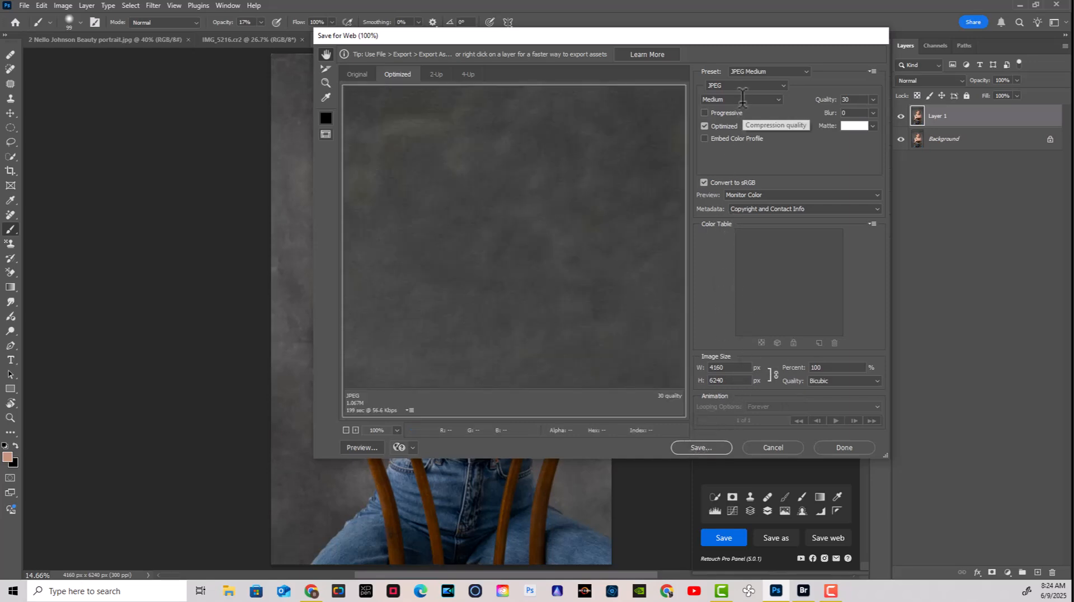
left_click(727, 100)
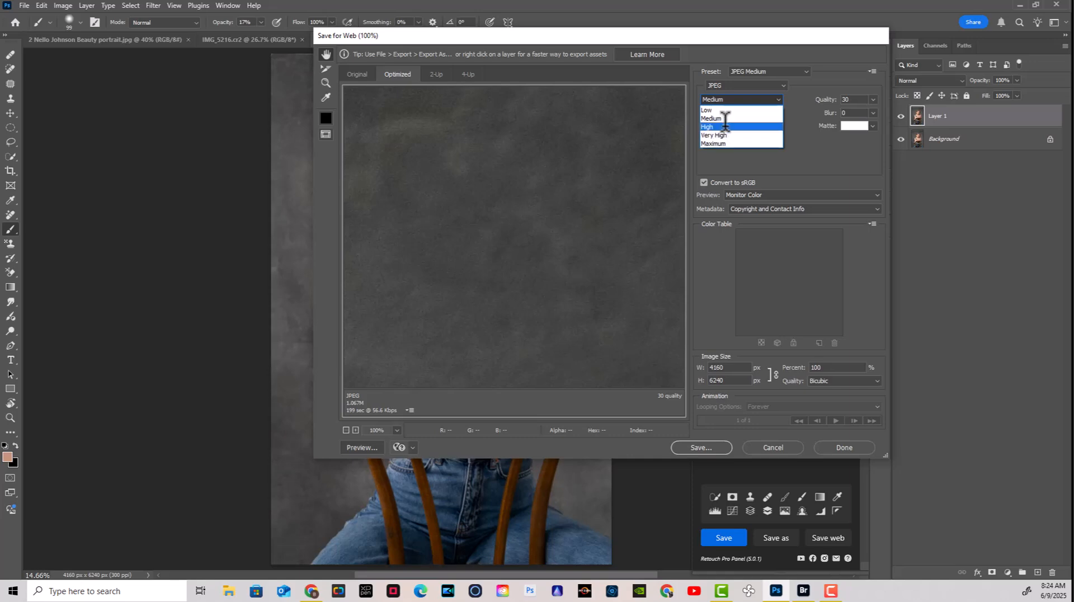
left_click(720, 111)
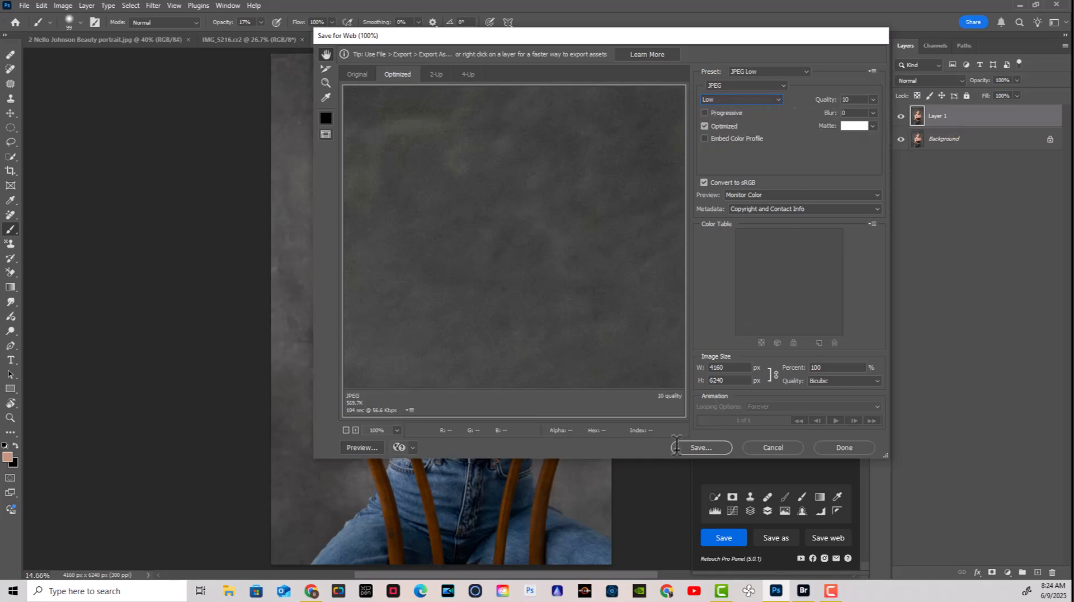
left_click(679, 448)
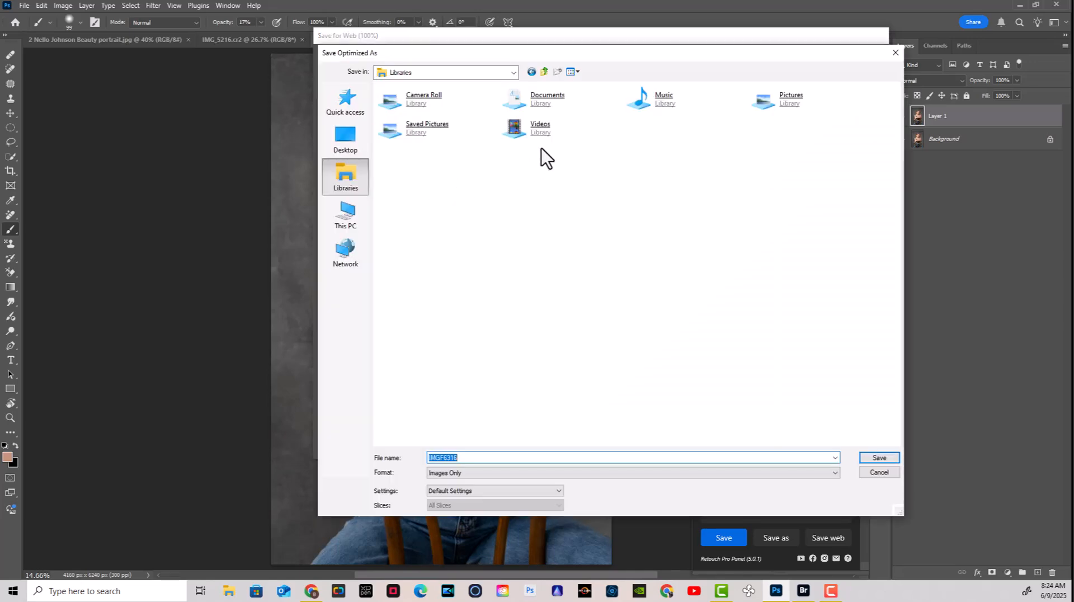
left_click(778, 110)
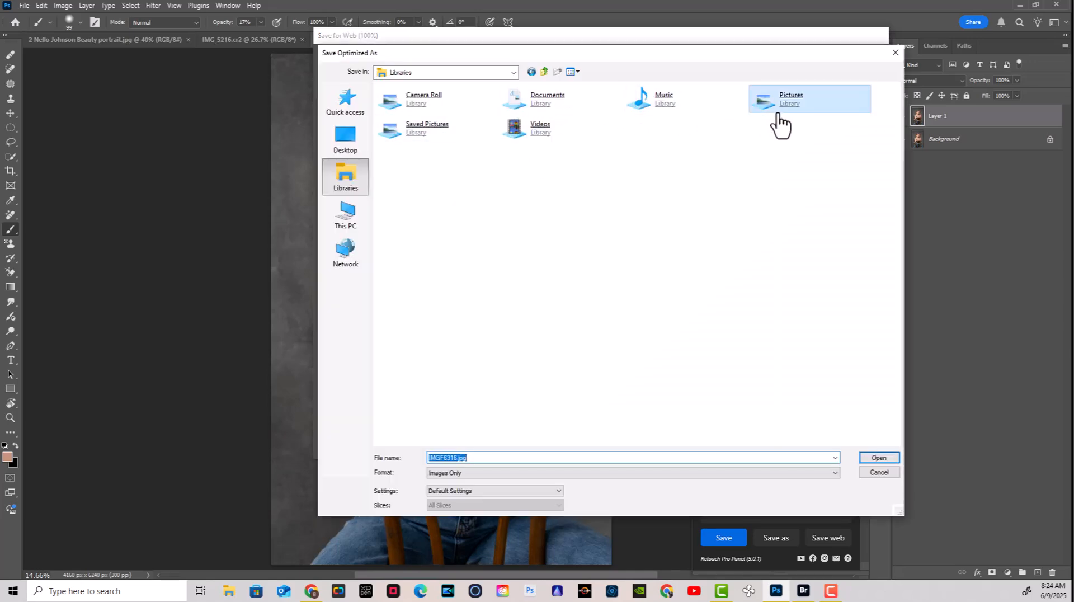
left_click(878, 457)
left_click(874, 454)
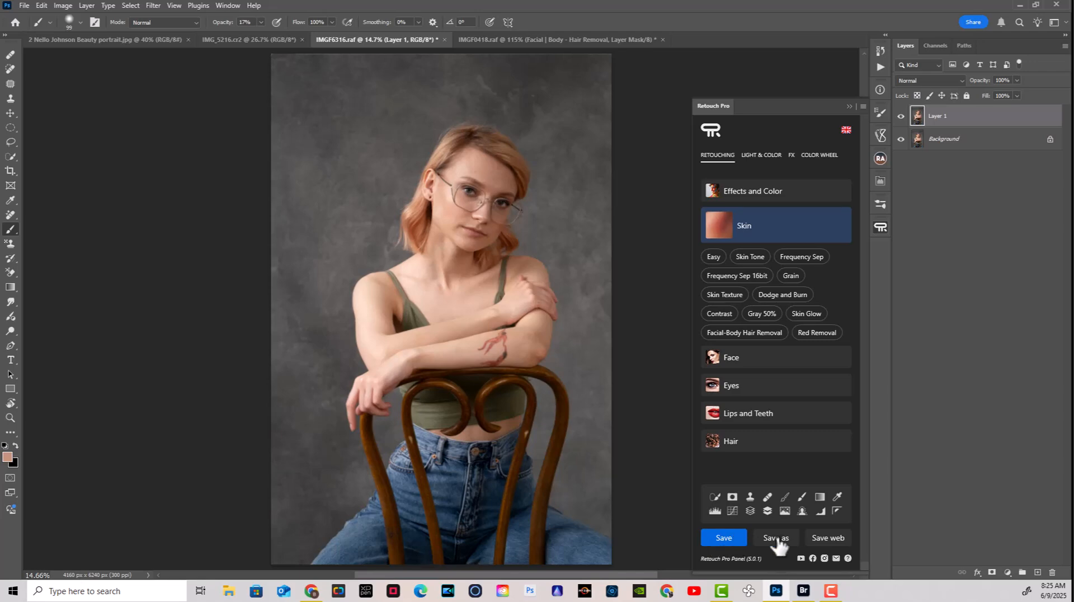
left_click(23, 5)
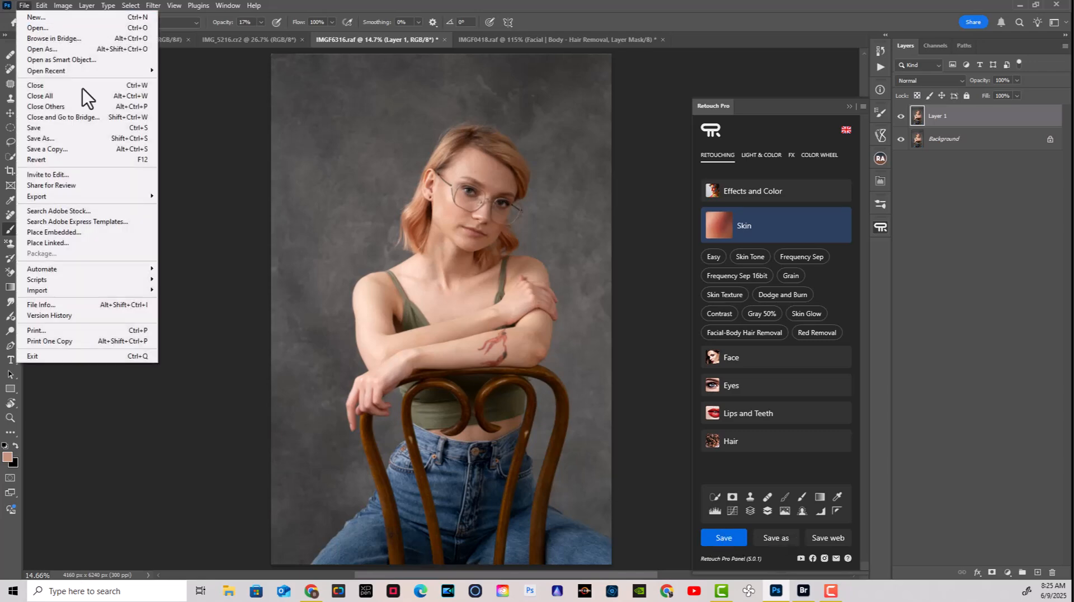
left_click(633, 399)
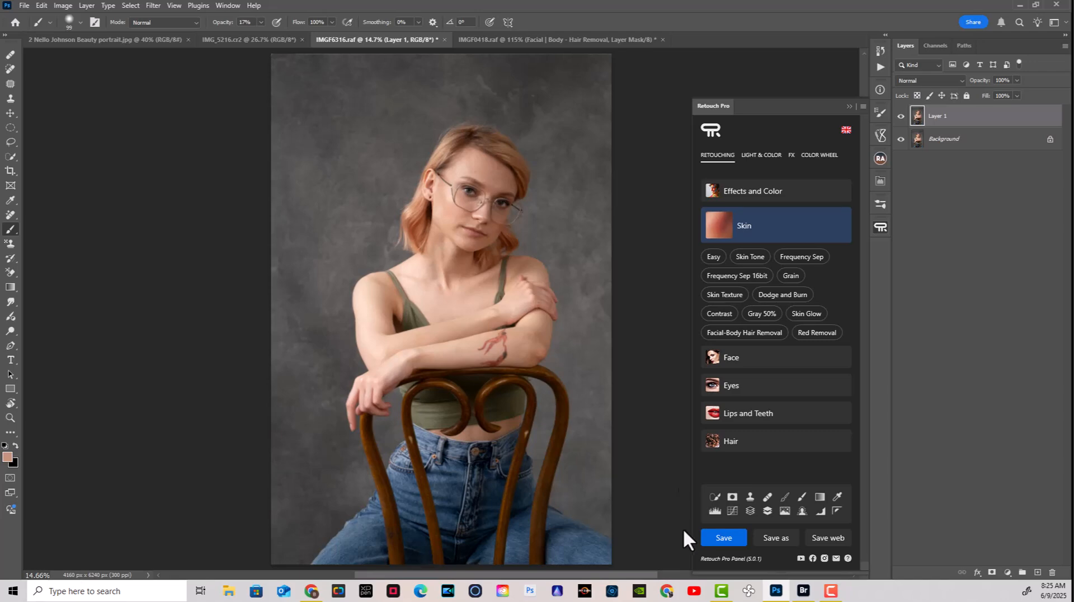